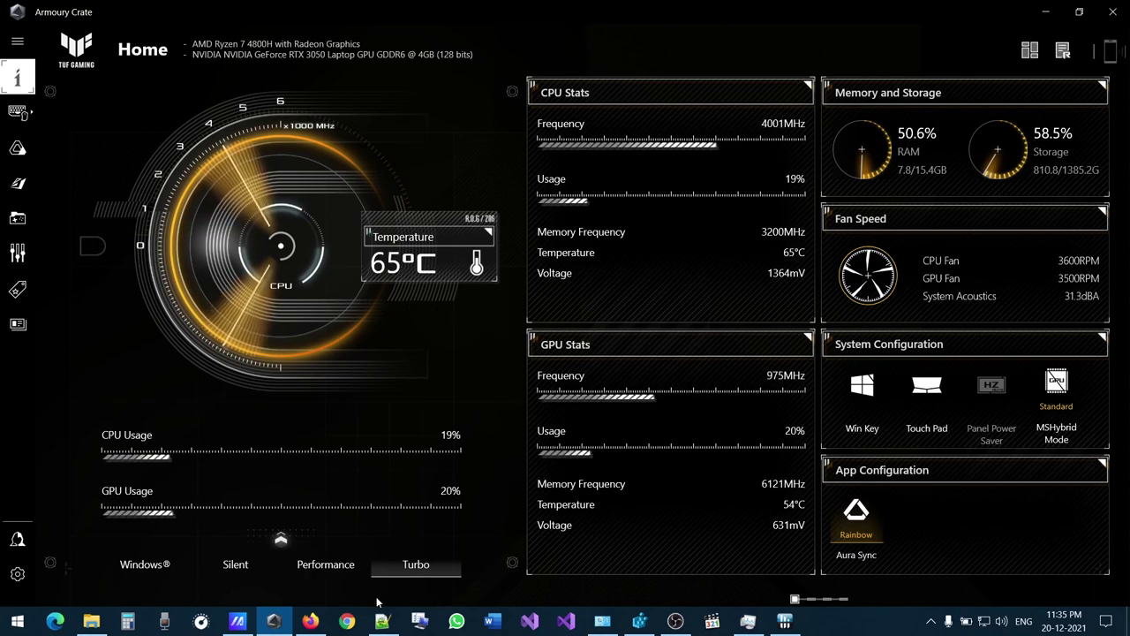
- Review the YouTube comment about disabling boost in Firefox, highlight the word "boost", and return to Armoury Crate
left_click(315, 621)
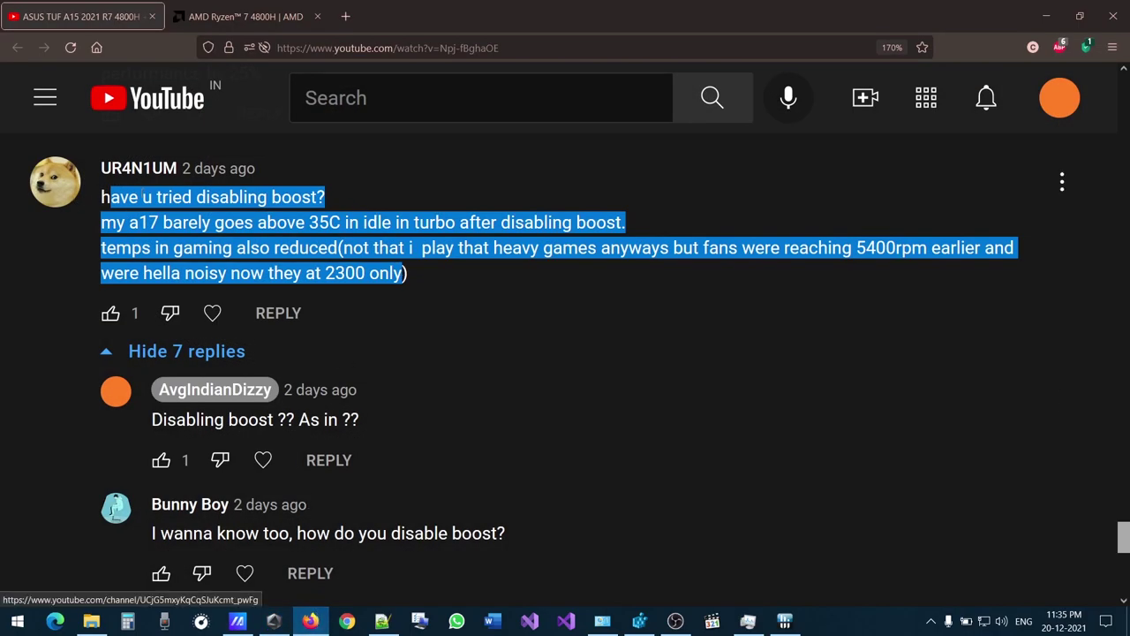
left_click(234, 218)
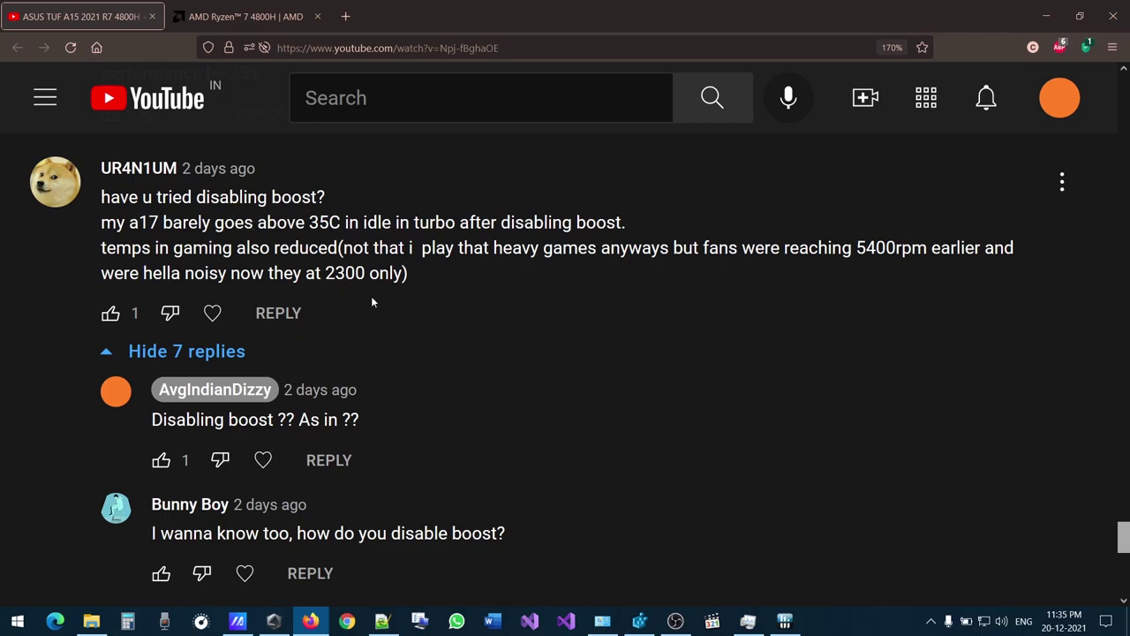
double_click(276, 199)
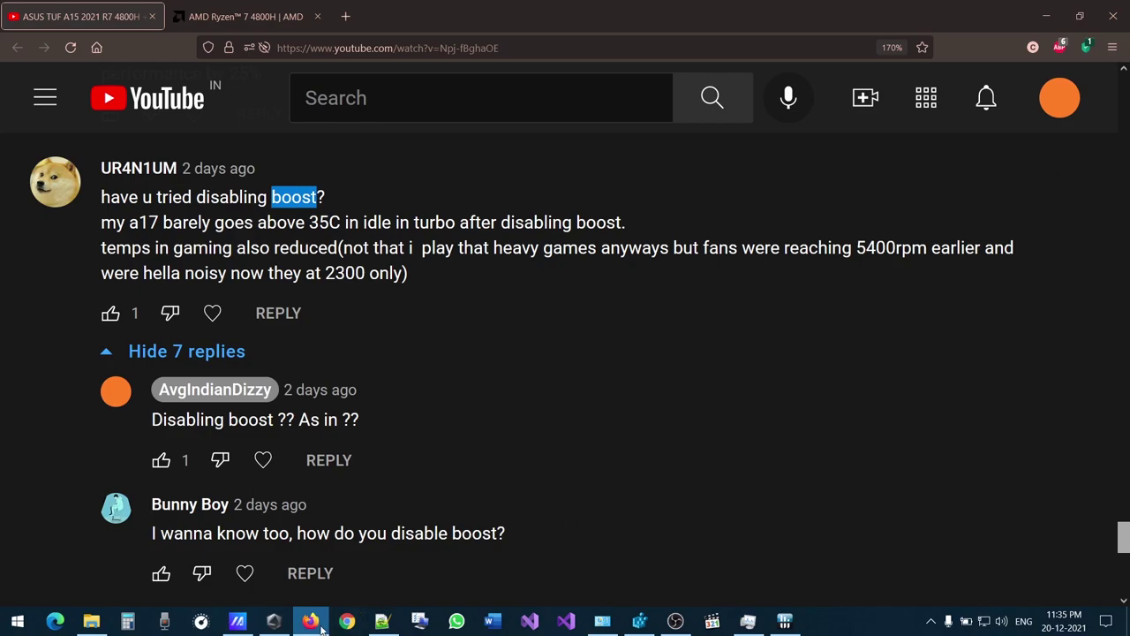
left_click(274, 621)
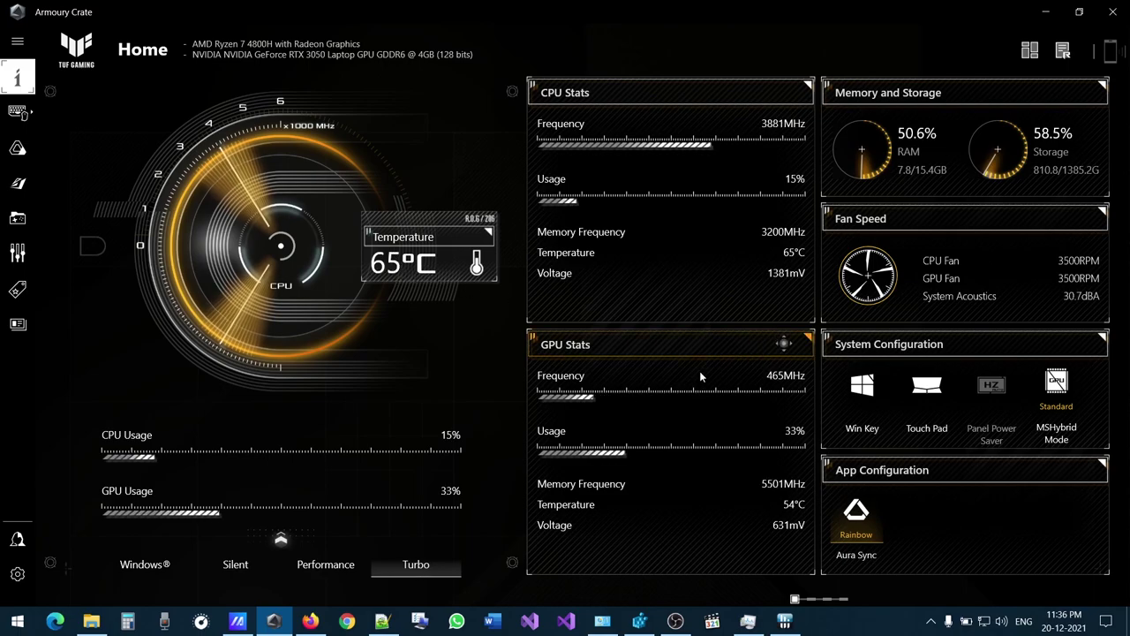
- Open the Turbo plan's advanced power settings, examine the plugged-in options of Processor performance boost mode, and cancel the dialog
left_click(608, 629)
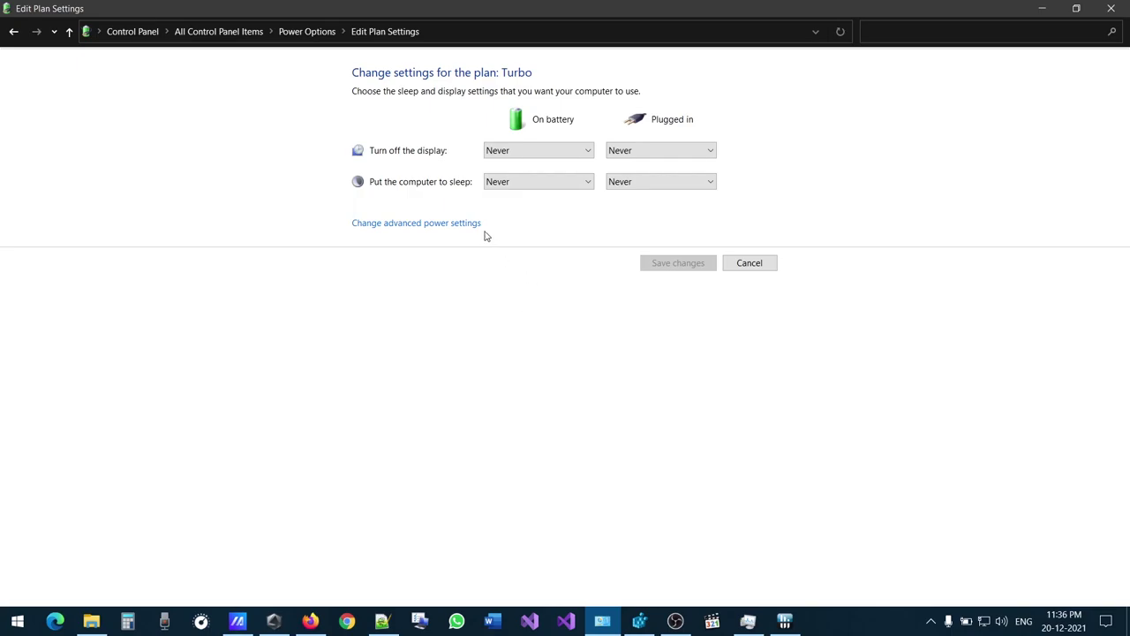
left_click(443, 225)
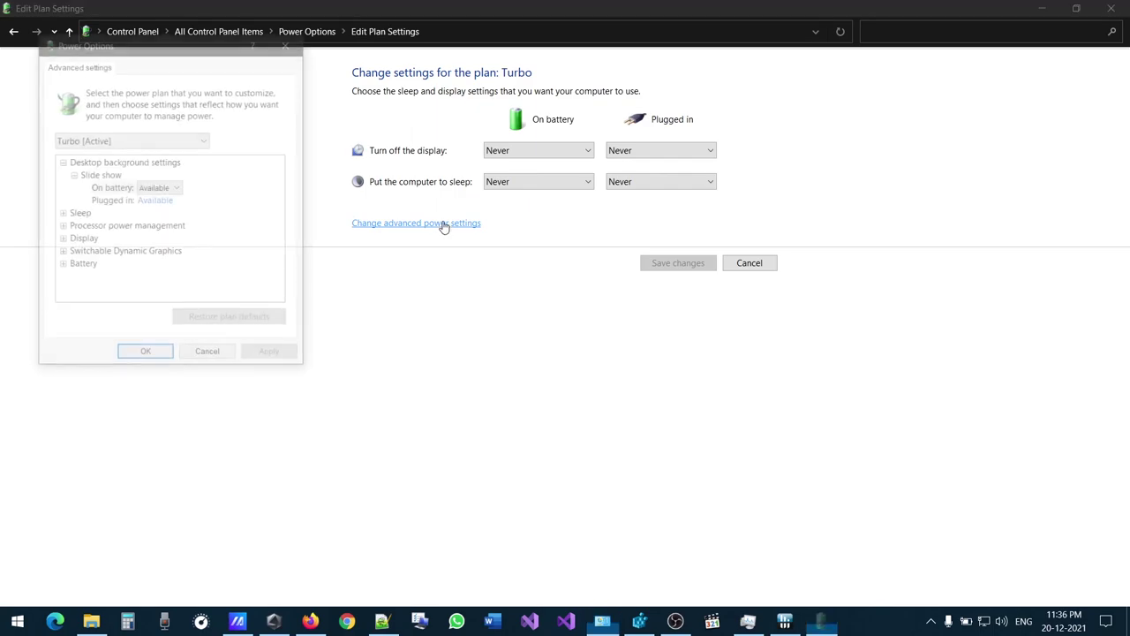
double_click(67, 226)
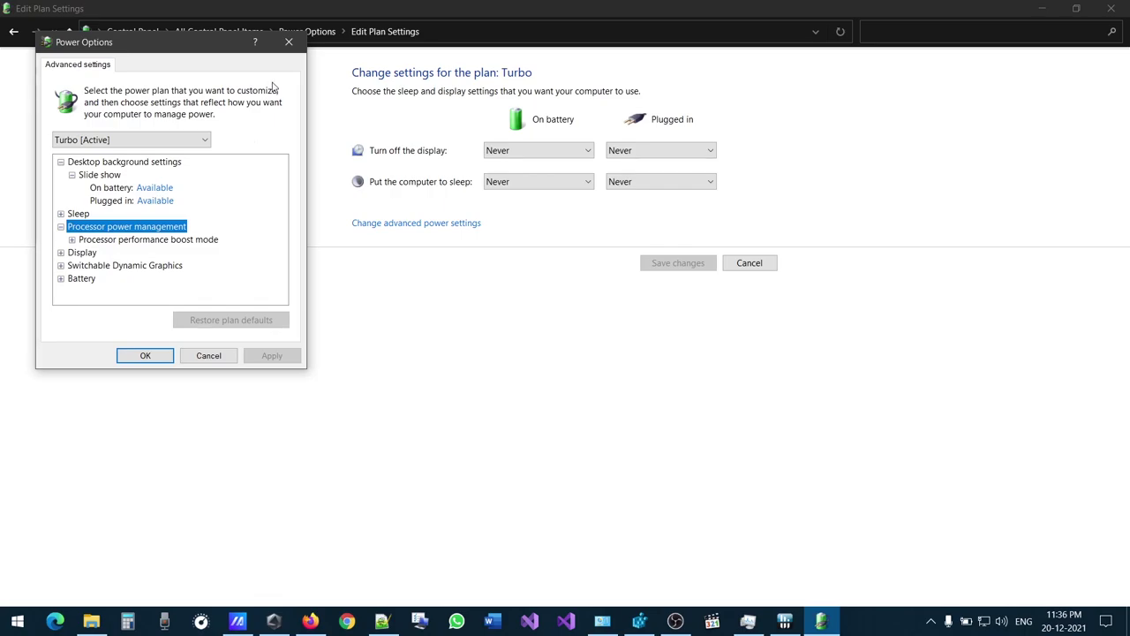
left_click_drag(170, 37, 304, 76)
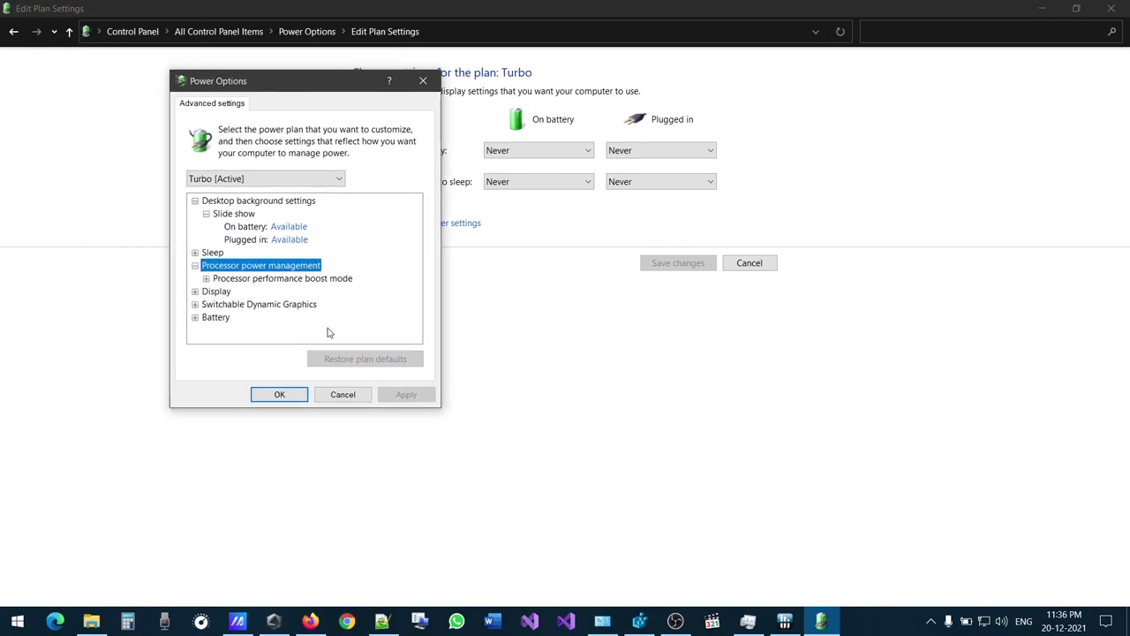
double_click(258, 281)
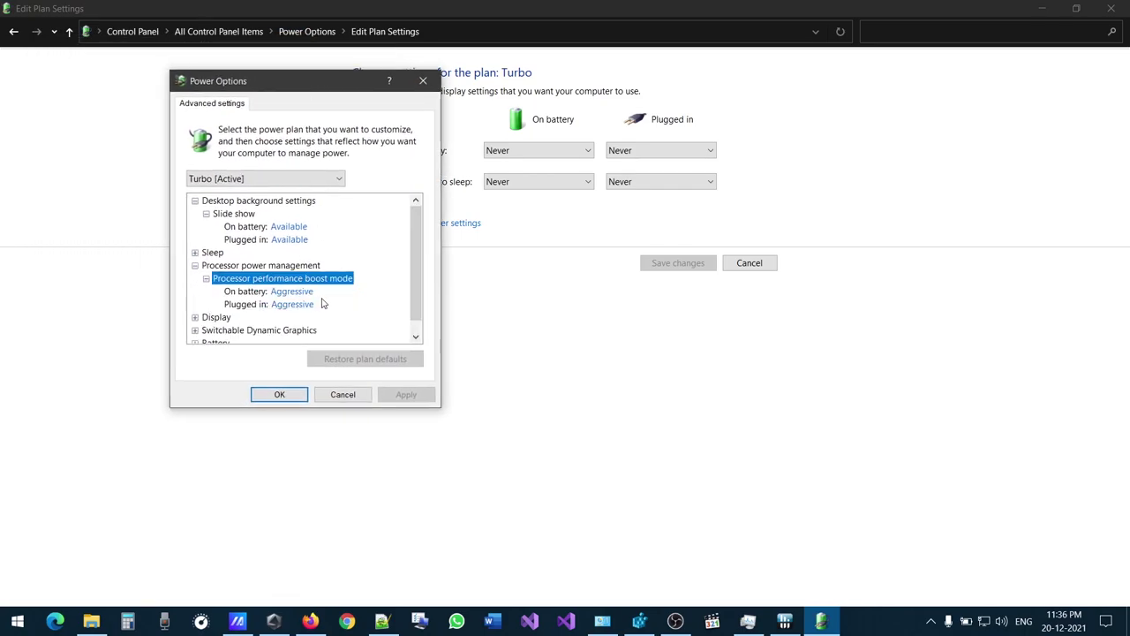
left_click(305, 305)
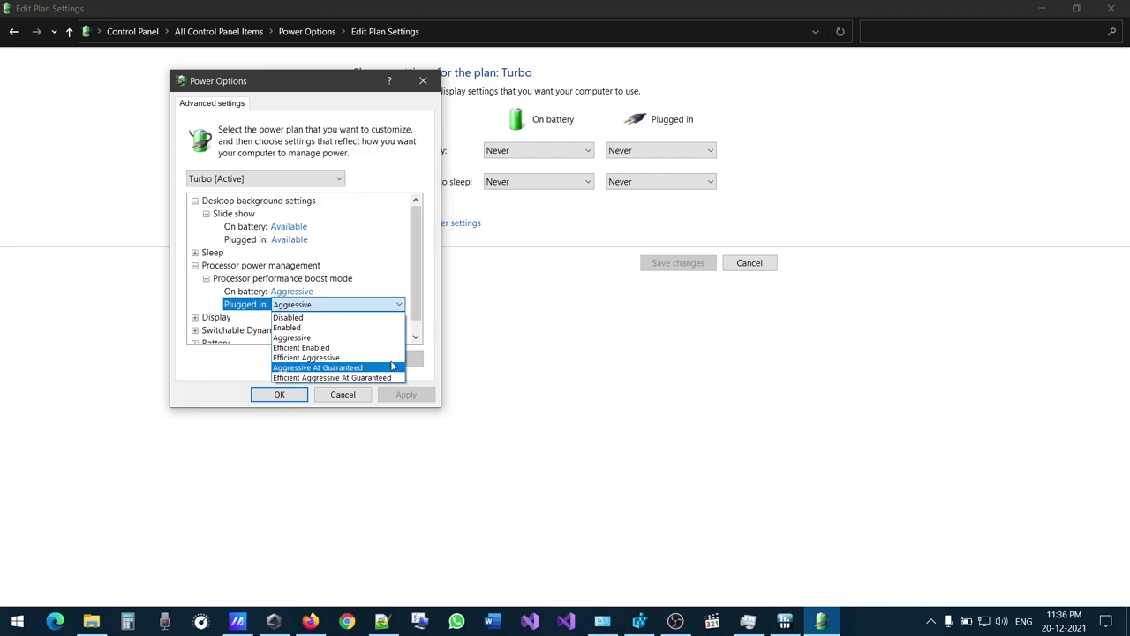
left_click(430, 304)
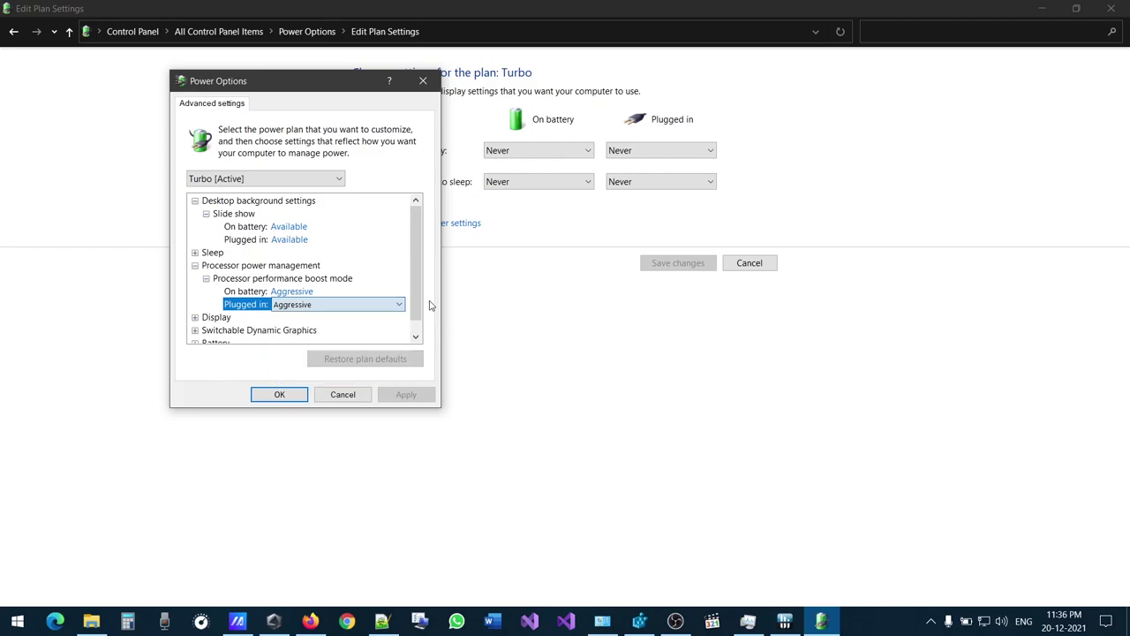
left_click(343, 394)
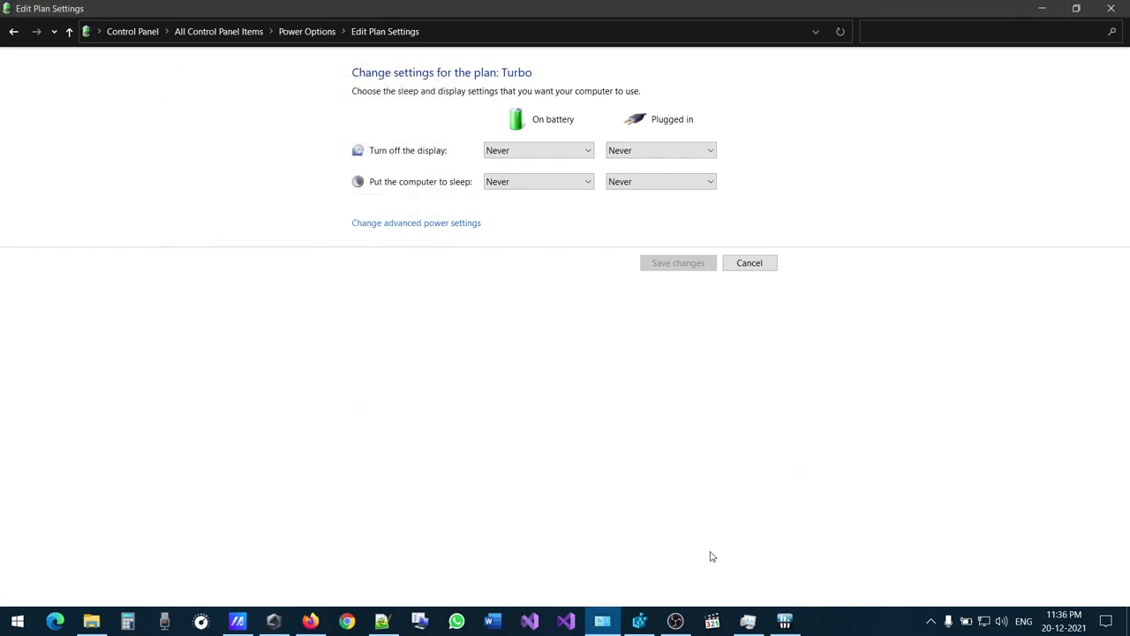
- Find and open the Registry Editor
left_click(17, 621)
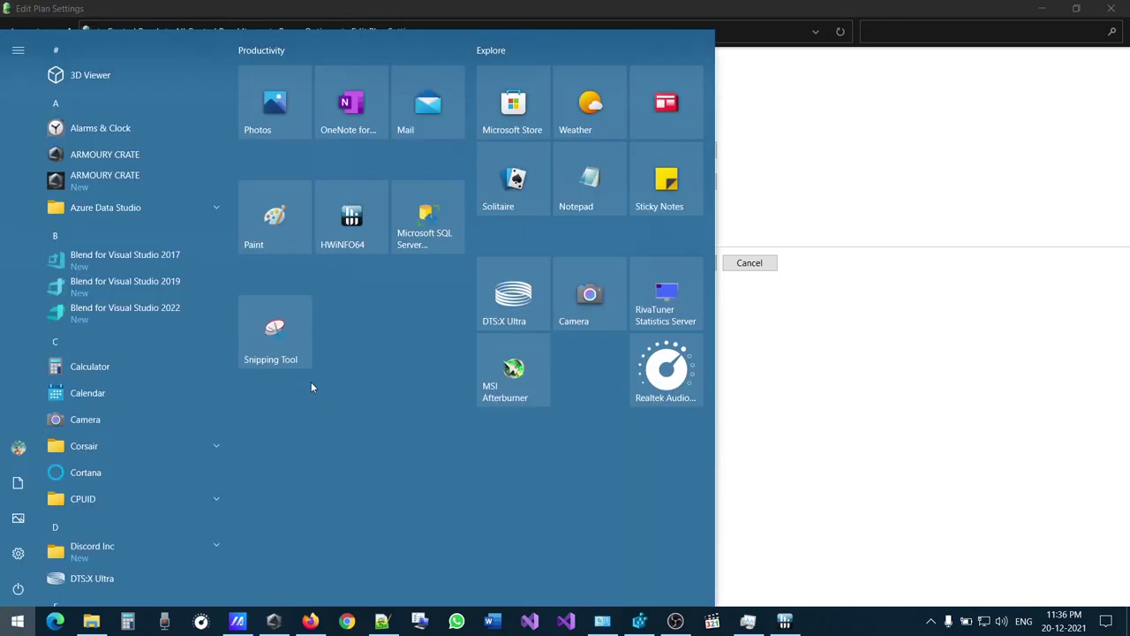
type("reg")
left_click(126, 112)
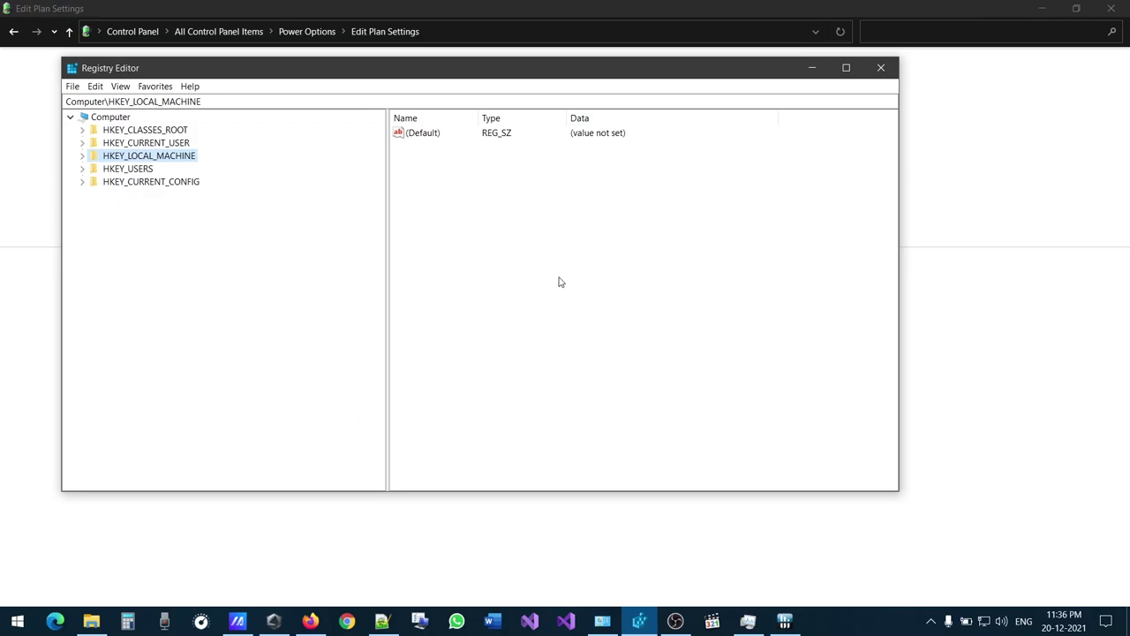
left_click(82, 156)
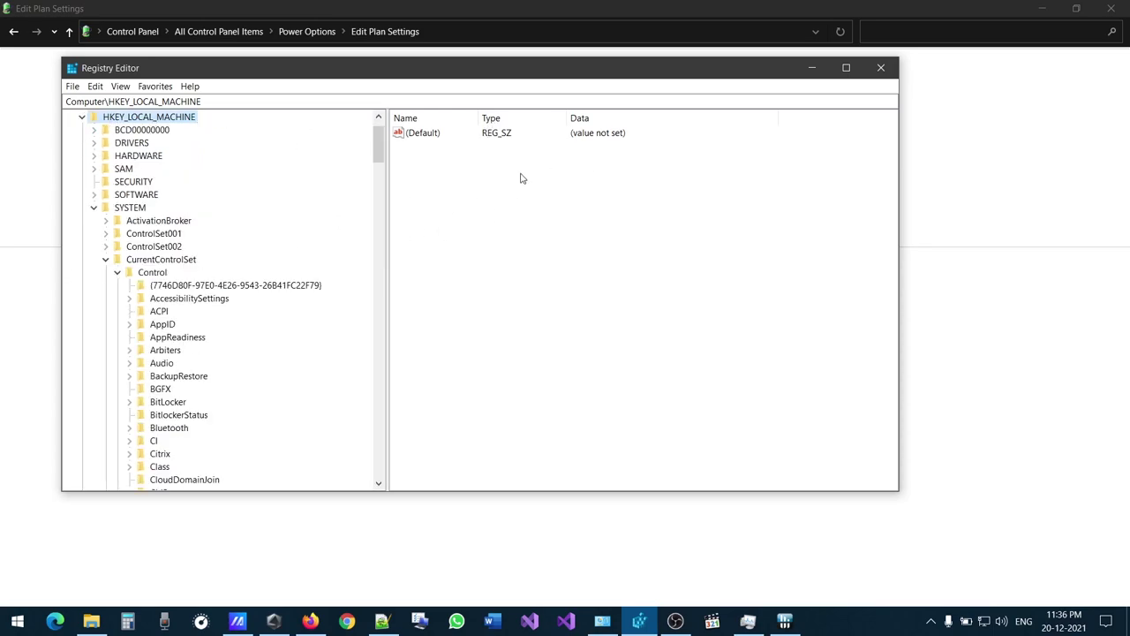
left_click_drag(378, 146, 394, 113)
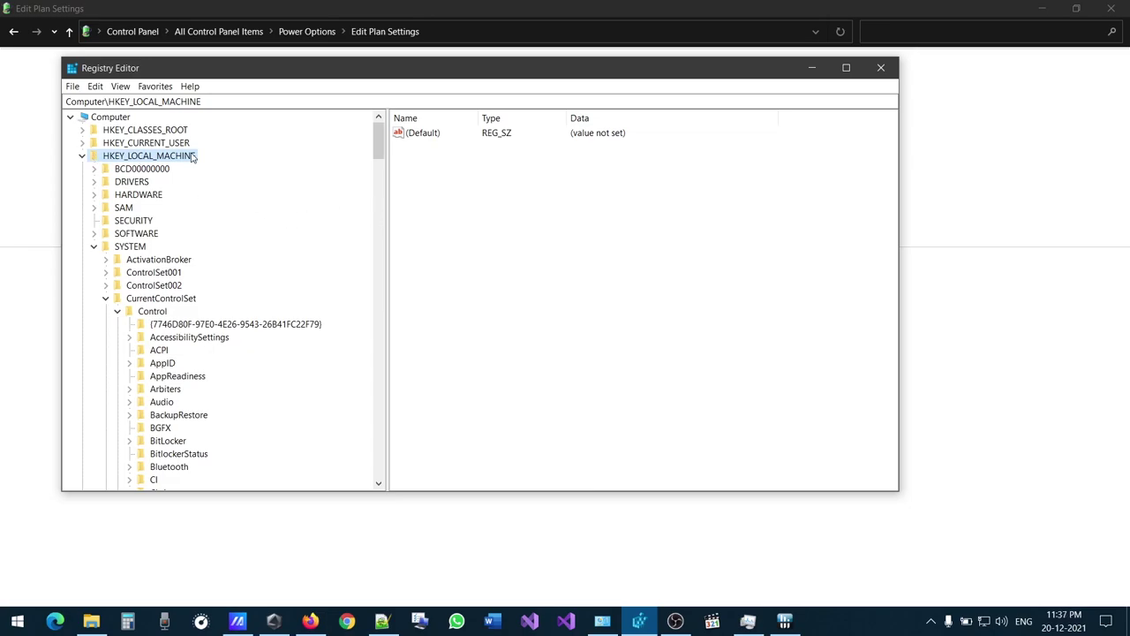
left_click(138, 251)
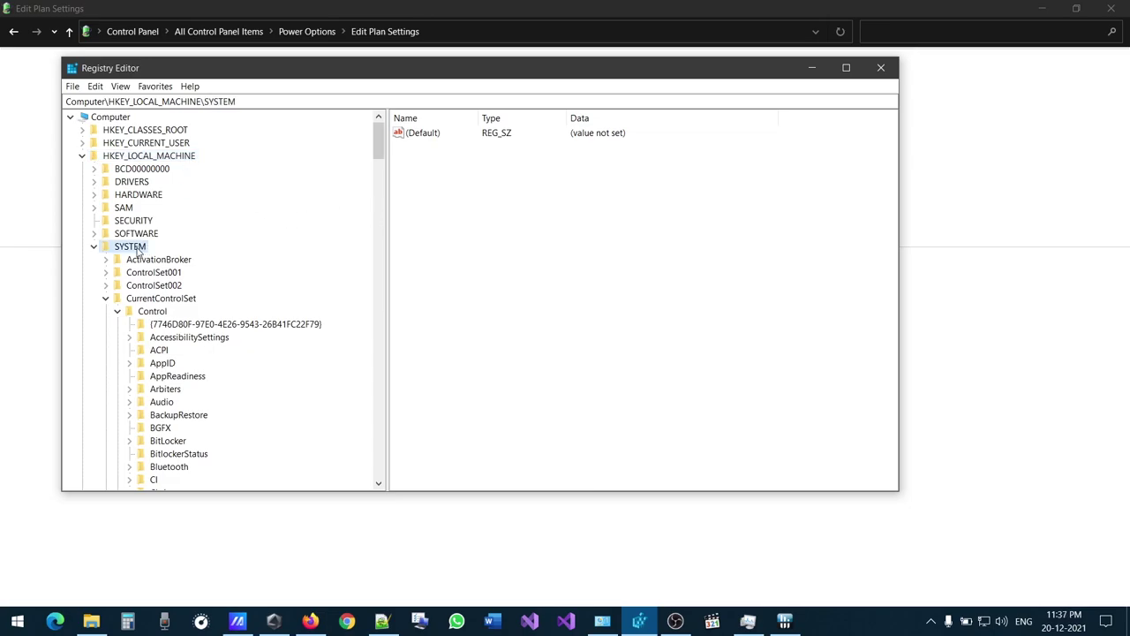
left_click(176, 298)
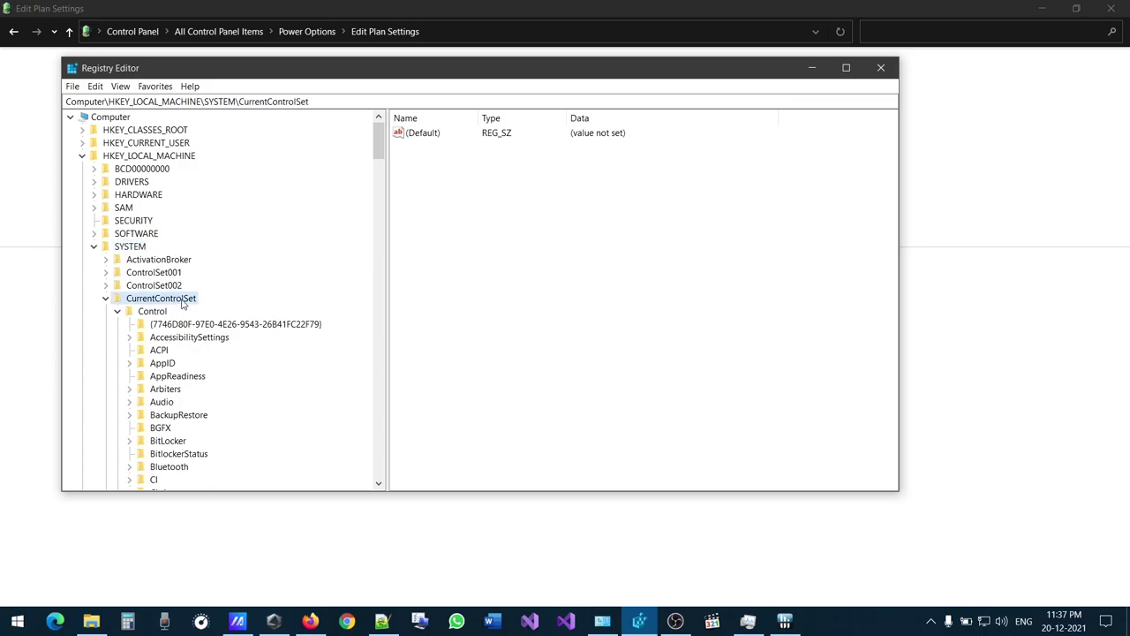
left_click_drag(379, 144, 387, 270)
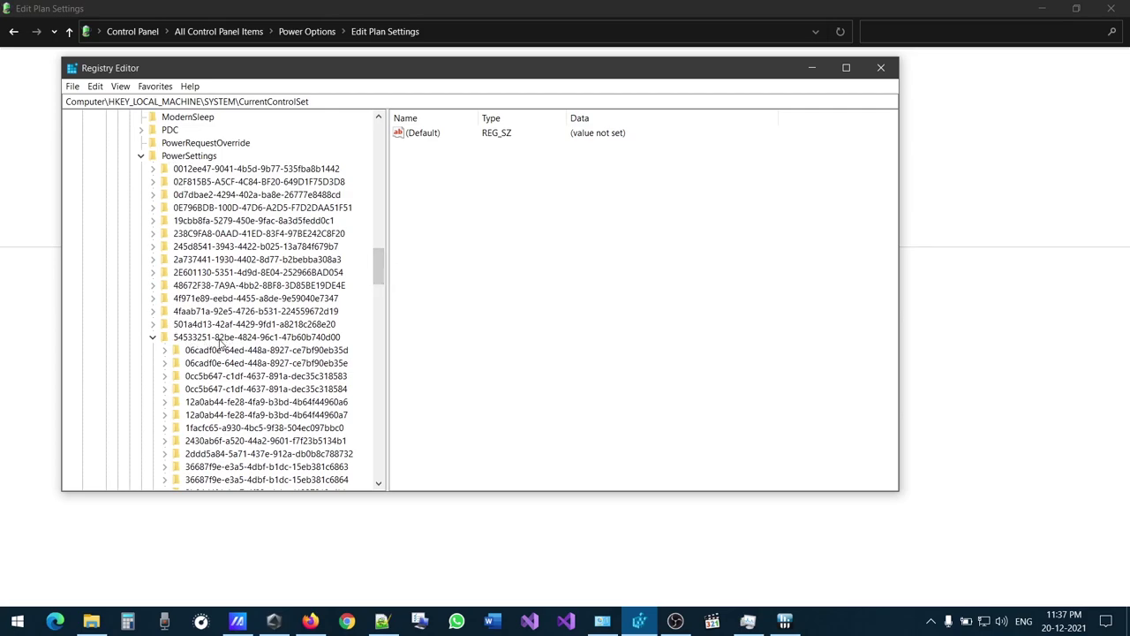
left_click_drag(375, 264, 387, 352)
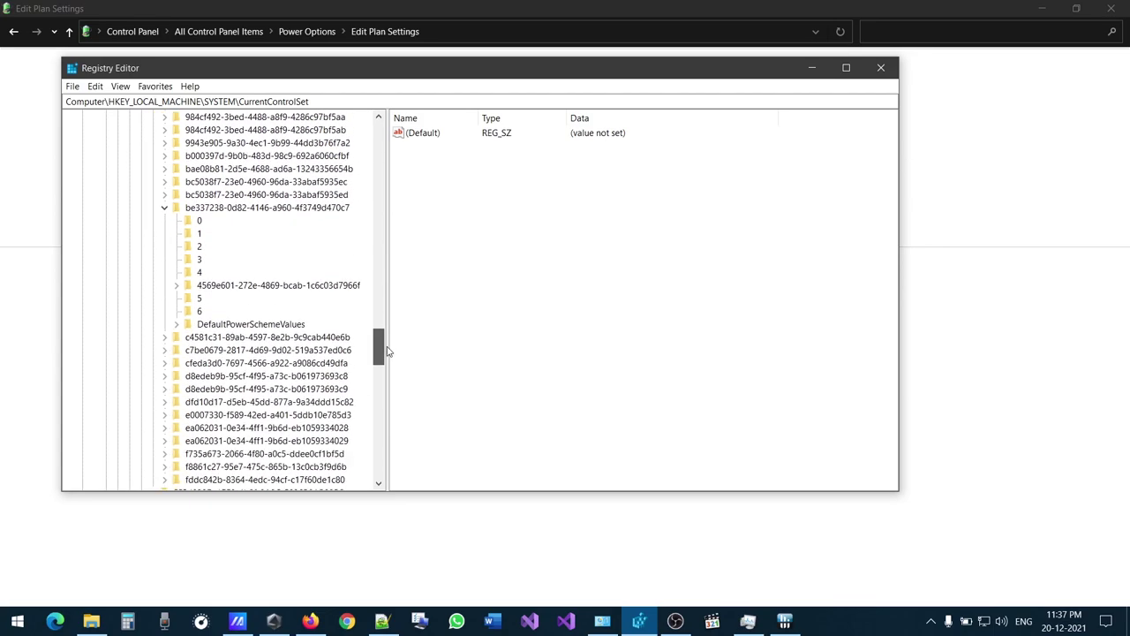
left_click(248, 208)
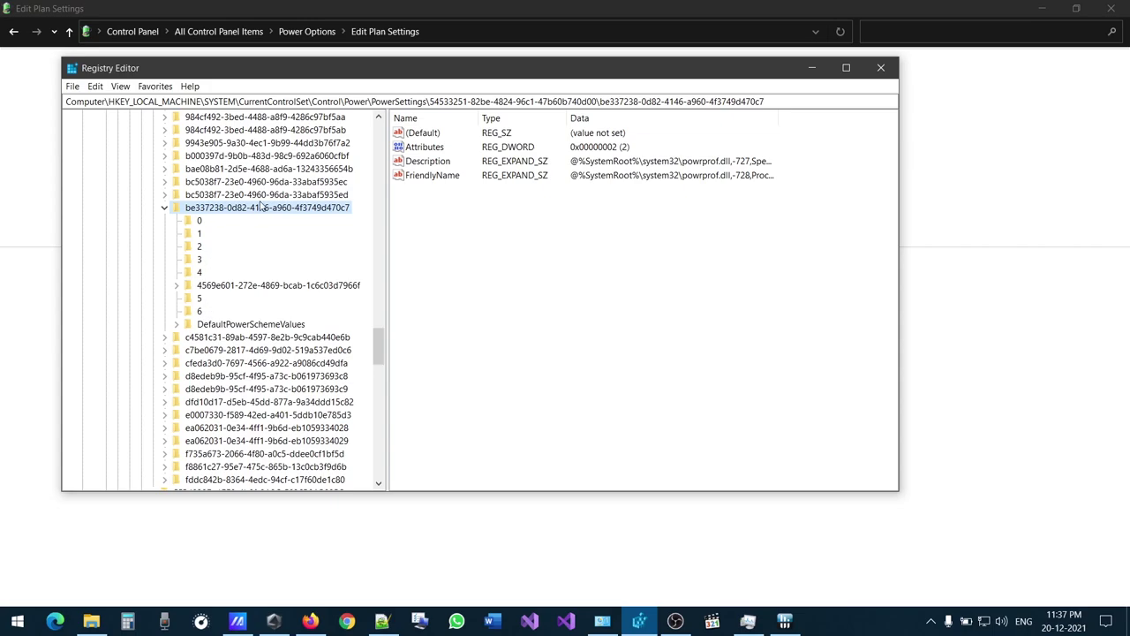
- Try setting the Attributes DWORD of the selected be337238 key to hexadecimal 1
left_click(422, 149)
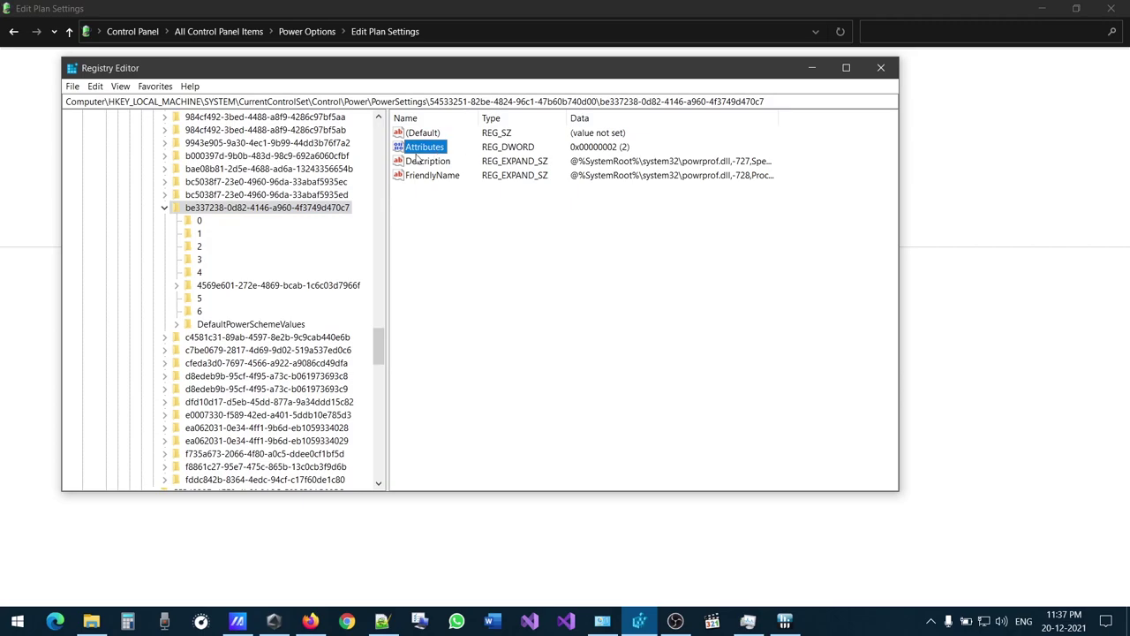
double_click(425, 147)
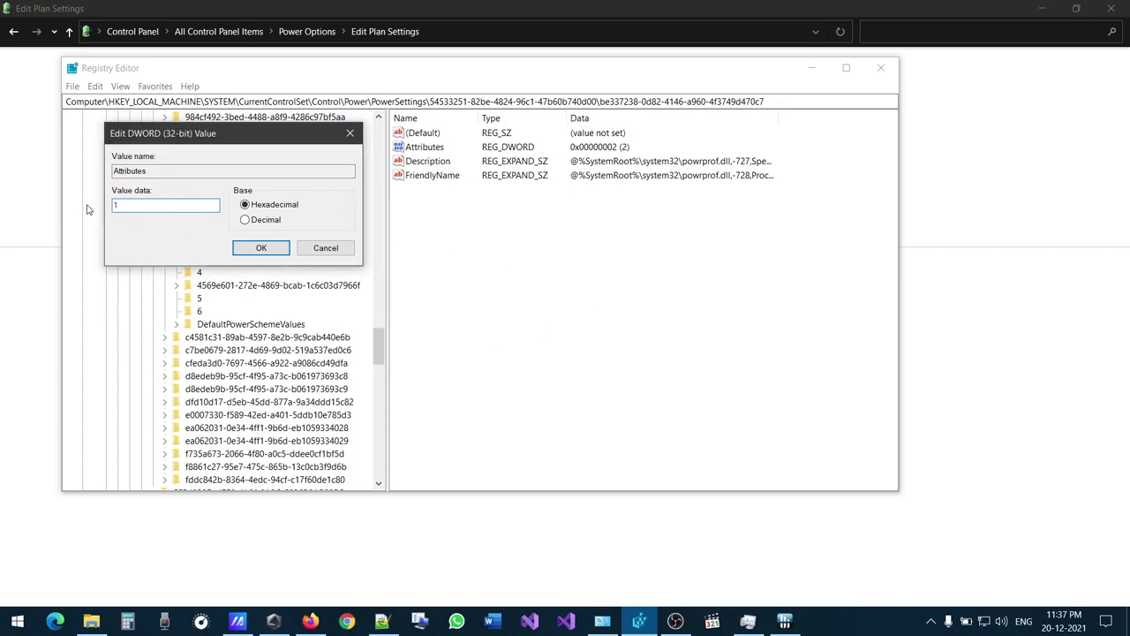
left_click(326, 247)
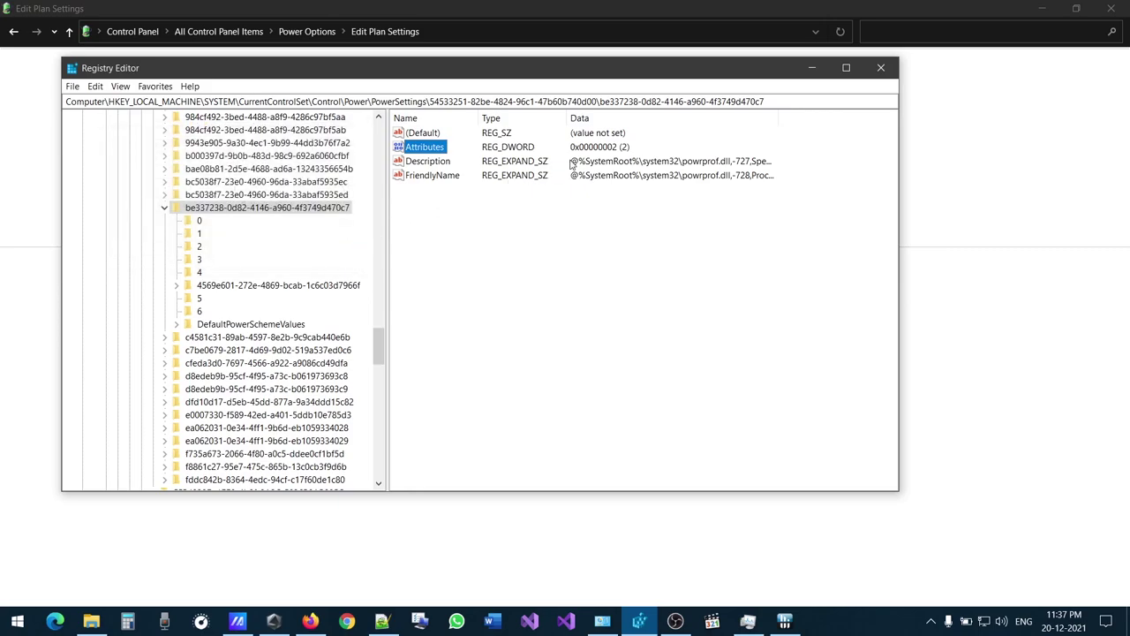
- Reopen the Turbo plan's advanced power settings and examine the plugged-in choices under Processor performance boost mode
left_click(642, 623)
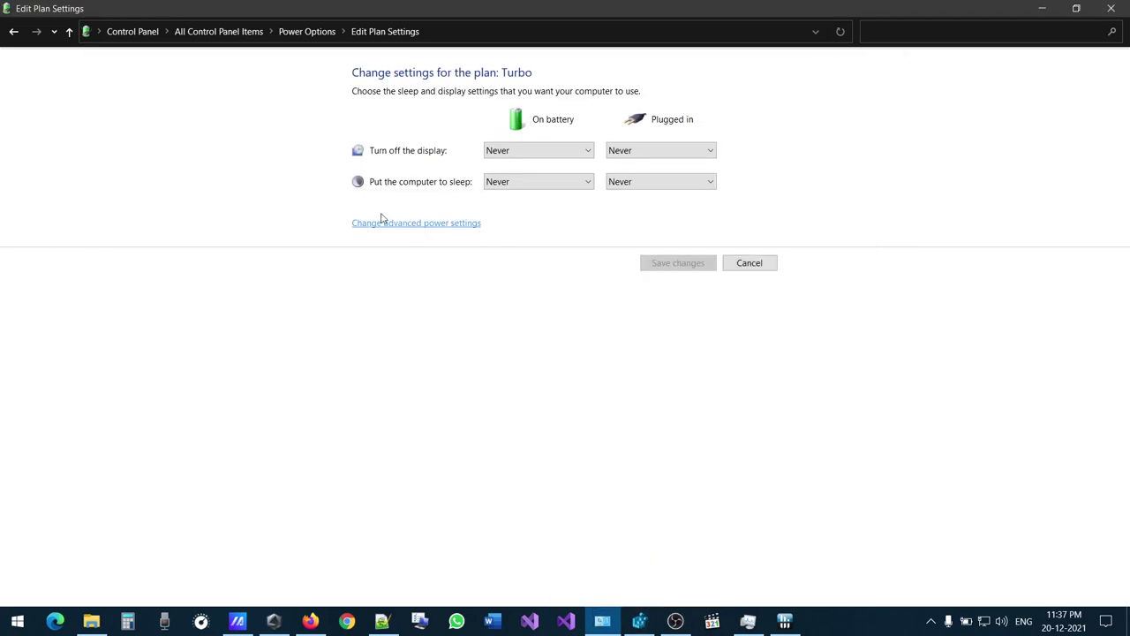
left_click(14, 34)
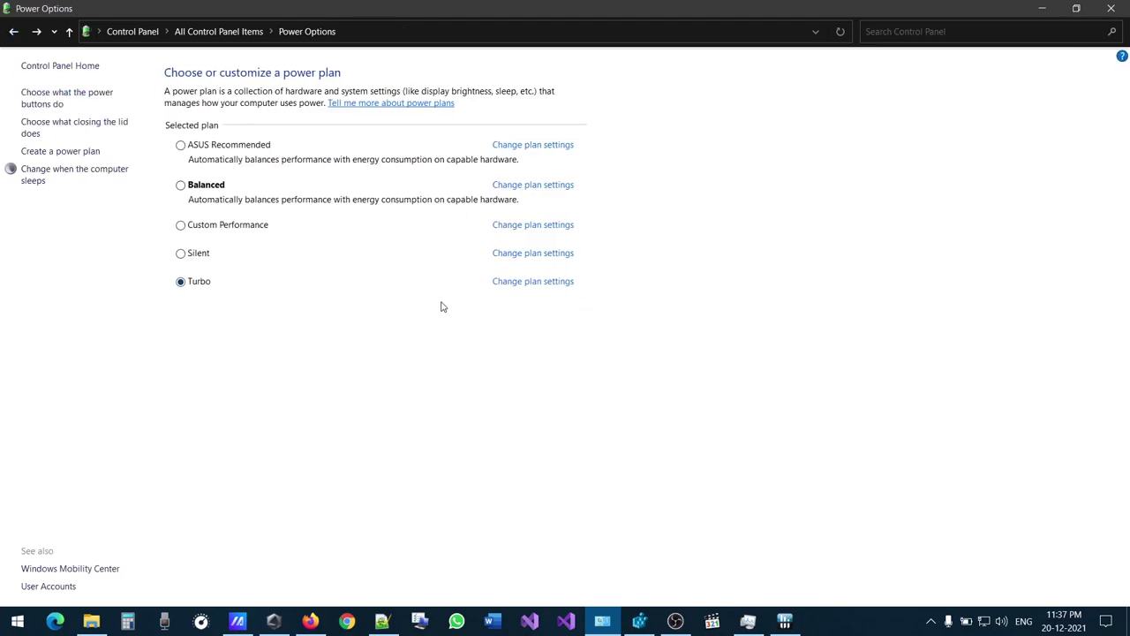
left_click(516, 285)
left_click(429, 224)
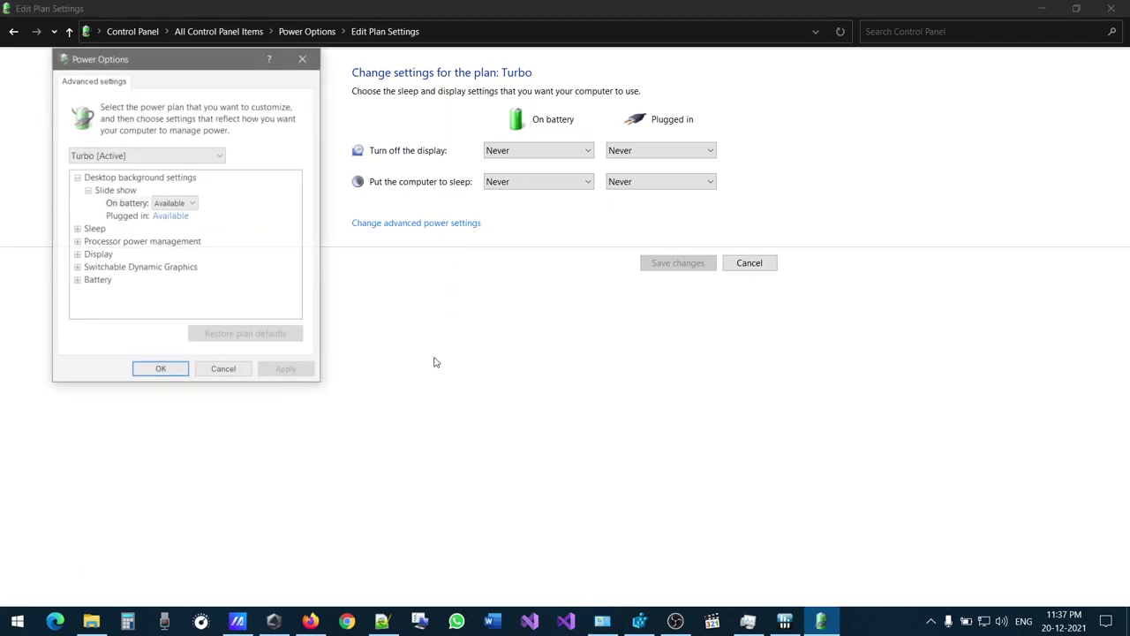
left_click(75, 242)
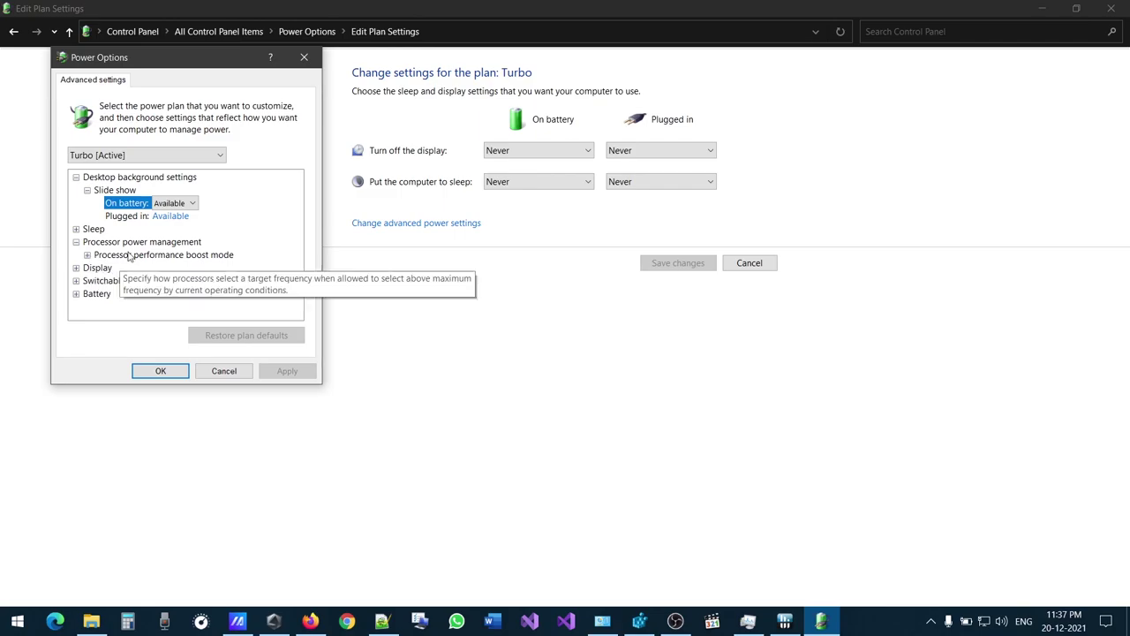
left_click(87, 254)
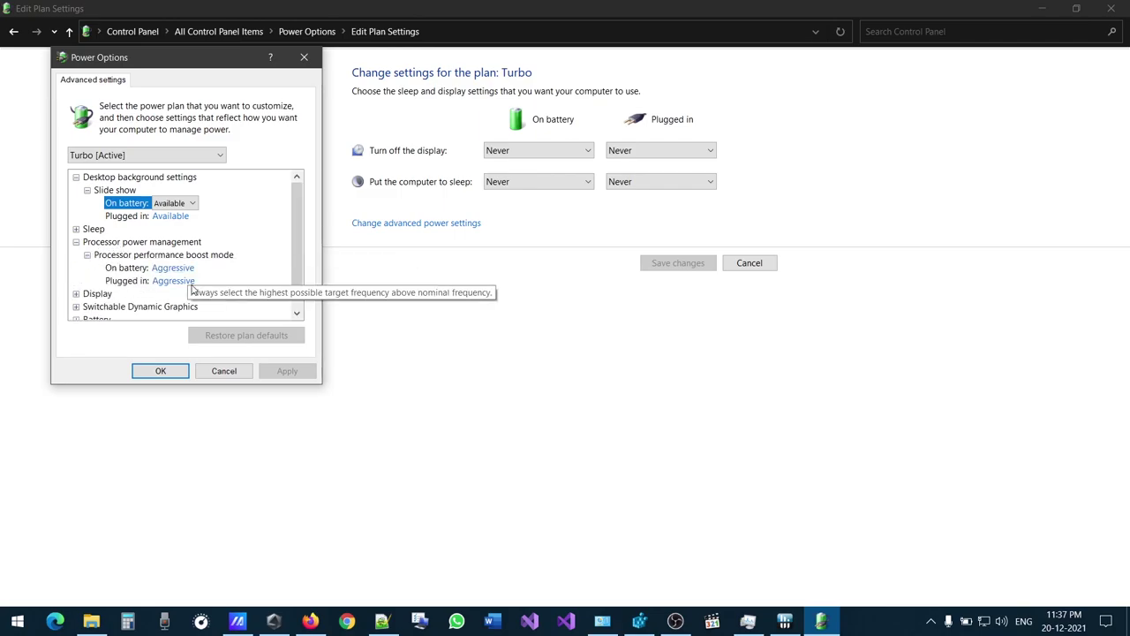
left_click(194, 281)
left_click(227, 281)
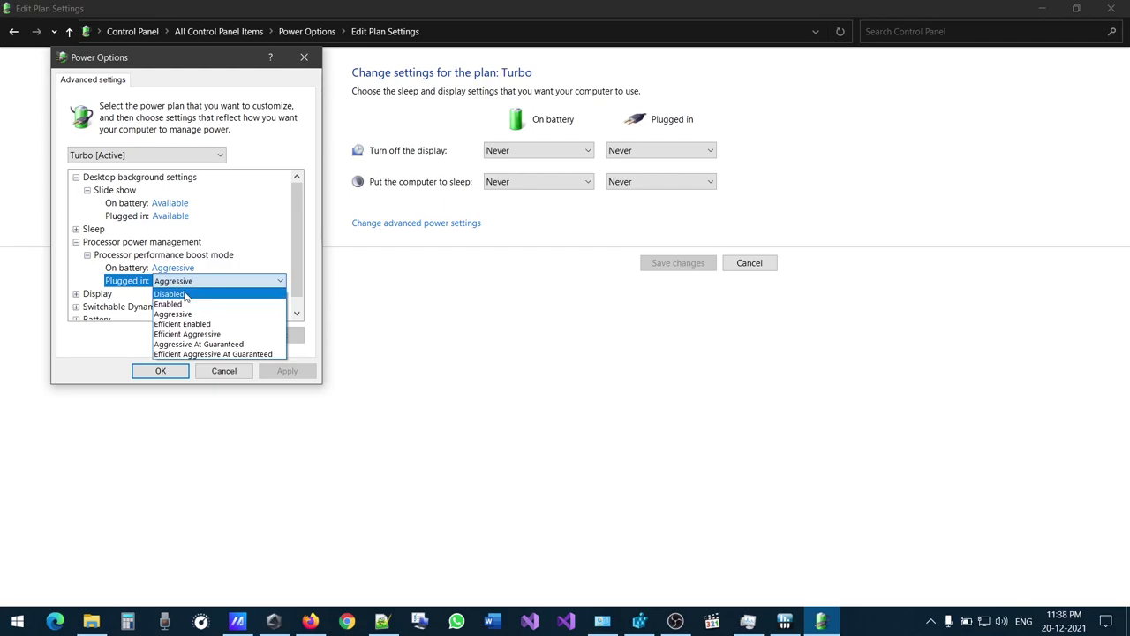
left_click(245, 282)
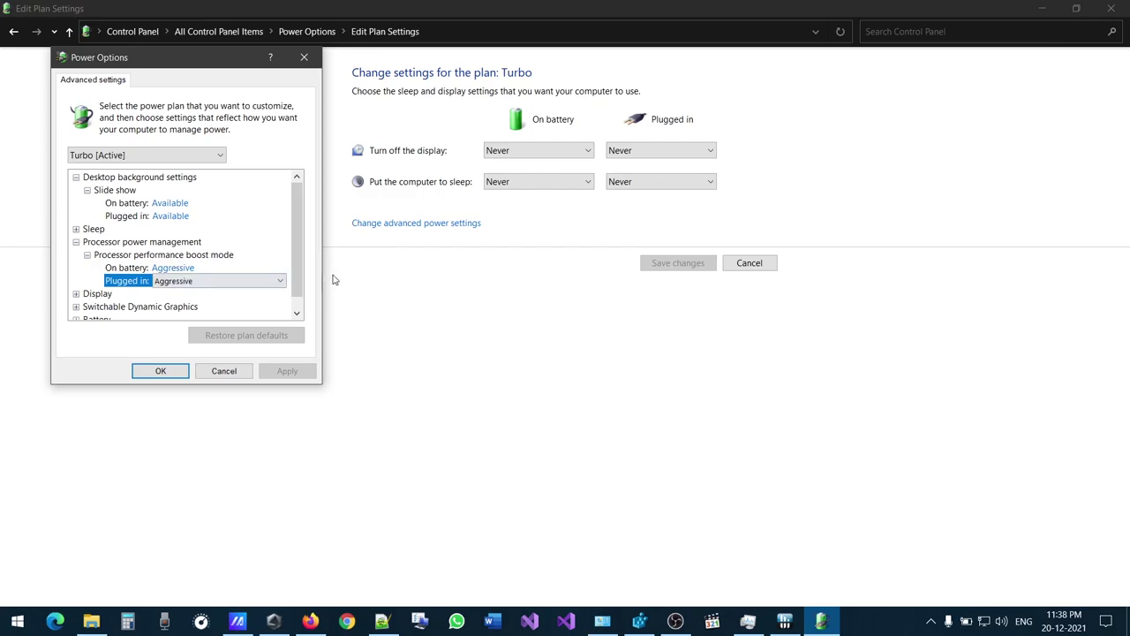
- Set the Turbo plan's on-battery Processor performance boost mode to Efficient Enabled
left_click(185, 269)
left_click(187, 269)
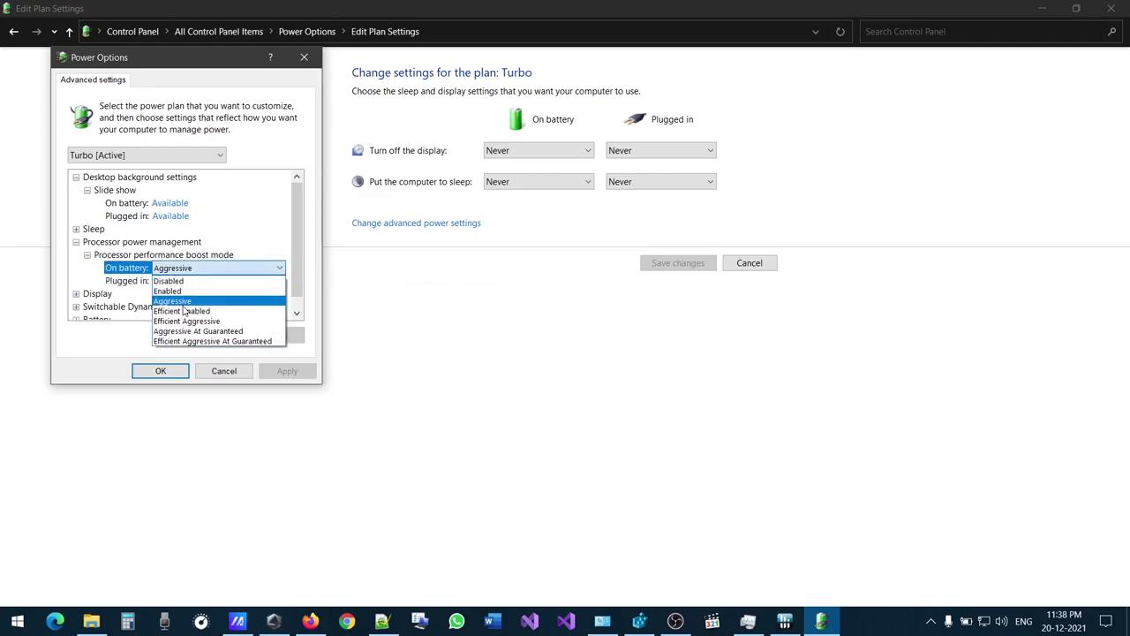
left_click(183, 309)
- Set the Turbo plan's on-battery Processor performance boost mode to Enabled and look through its remaining options
left_click(184, 281)
left_click(184, 281)
left_click(184, 287)
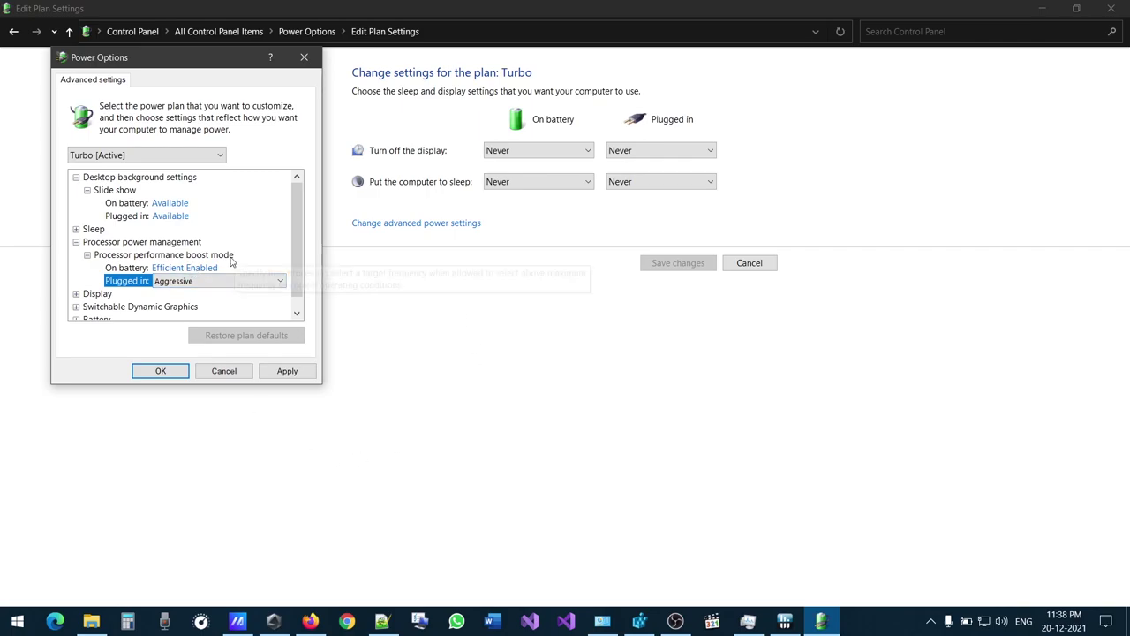
left_click(220, 281)
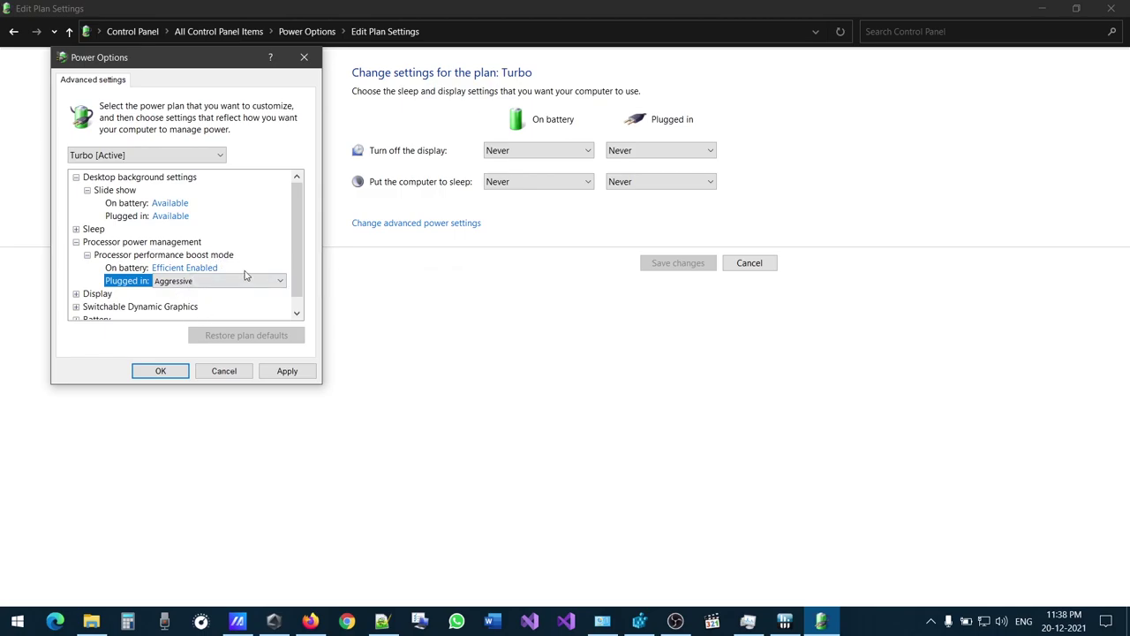
left_click(207, 268)
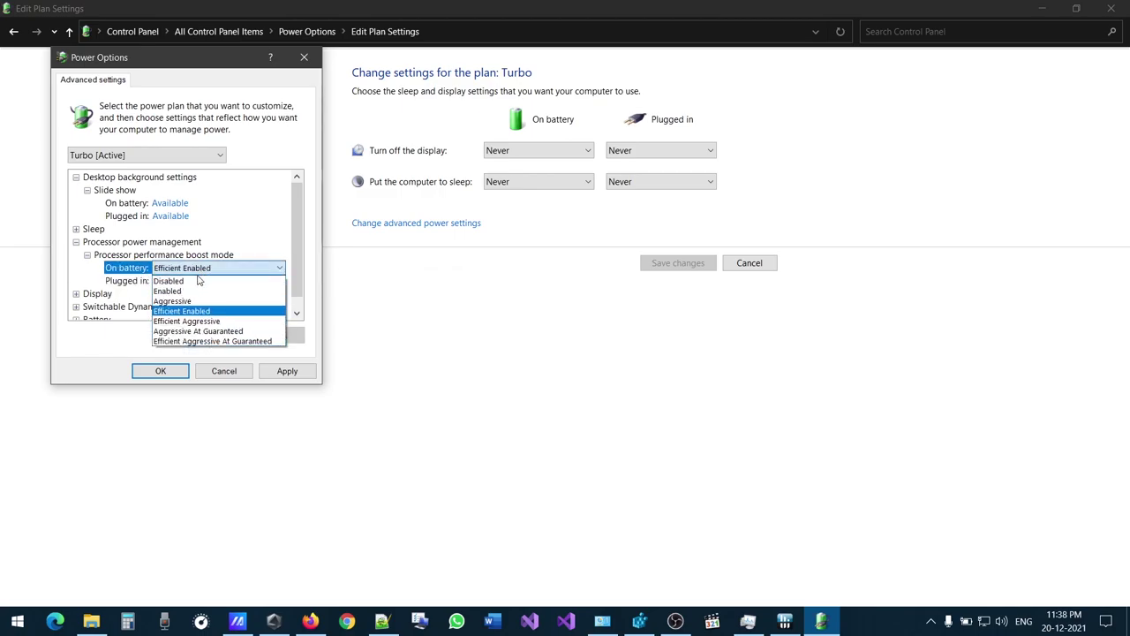
left_click(179, 291)
left_click(192, 267)
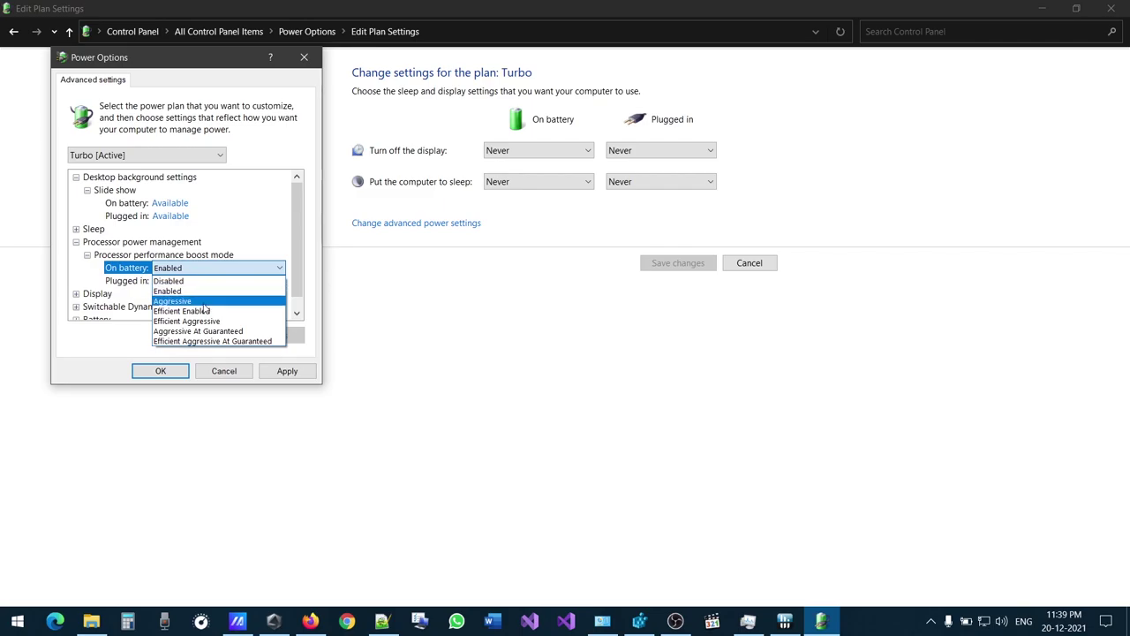
left_click(119, 328)
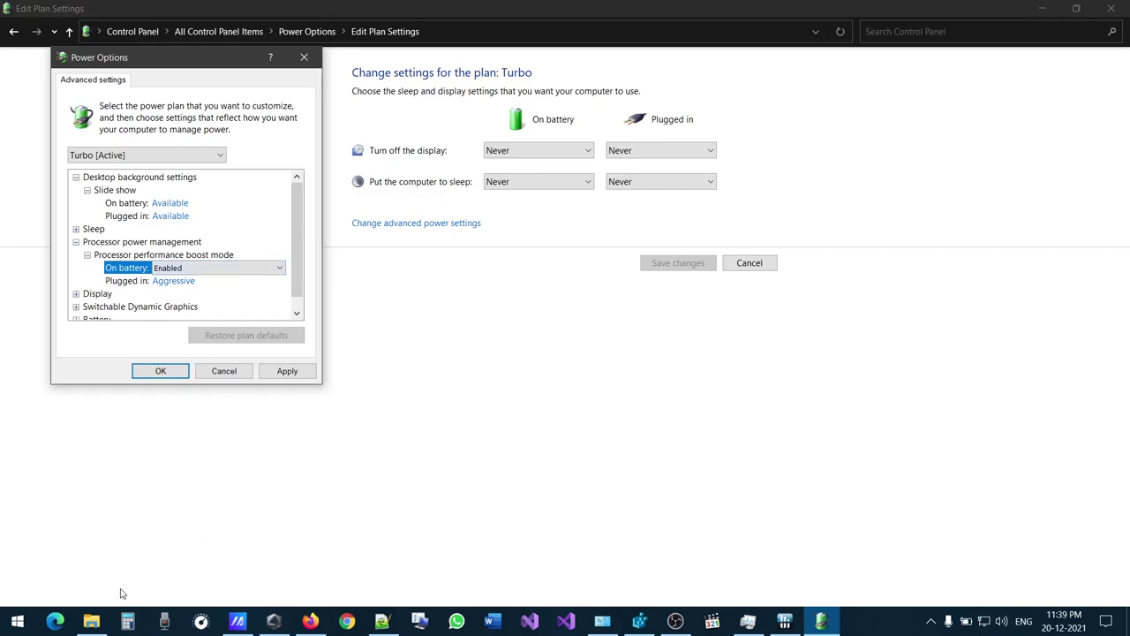
- Open the Assassin's Creed Odyssey folder in Videos and review the recorded test clips for each boost mode, then return to Power Options
left_click(91, 620)
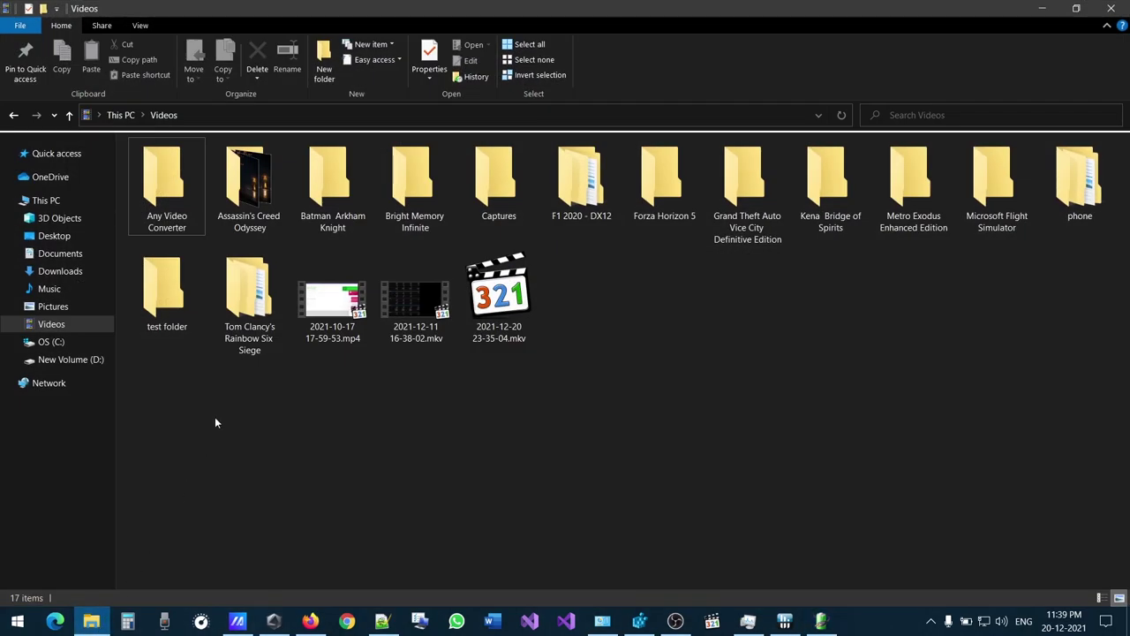
double_click(232, 227)
left_click_drag(1046, 315, 323, 187)
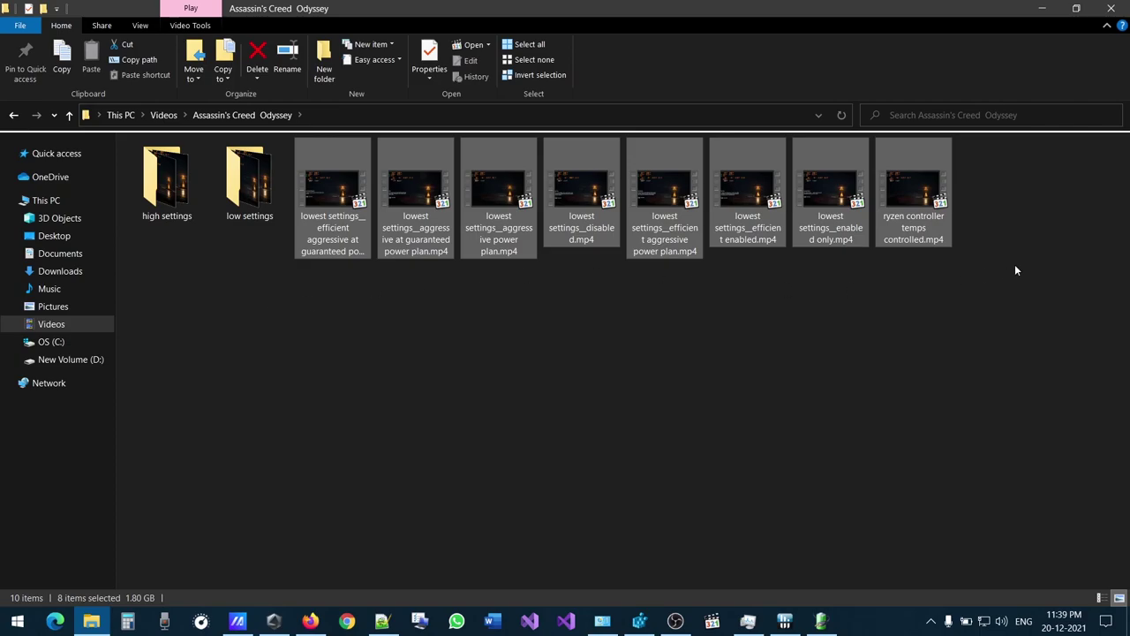
key("alt+Tab")
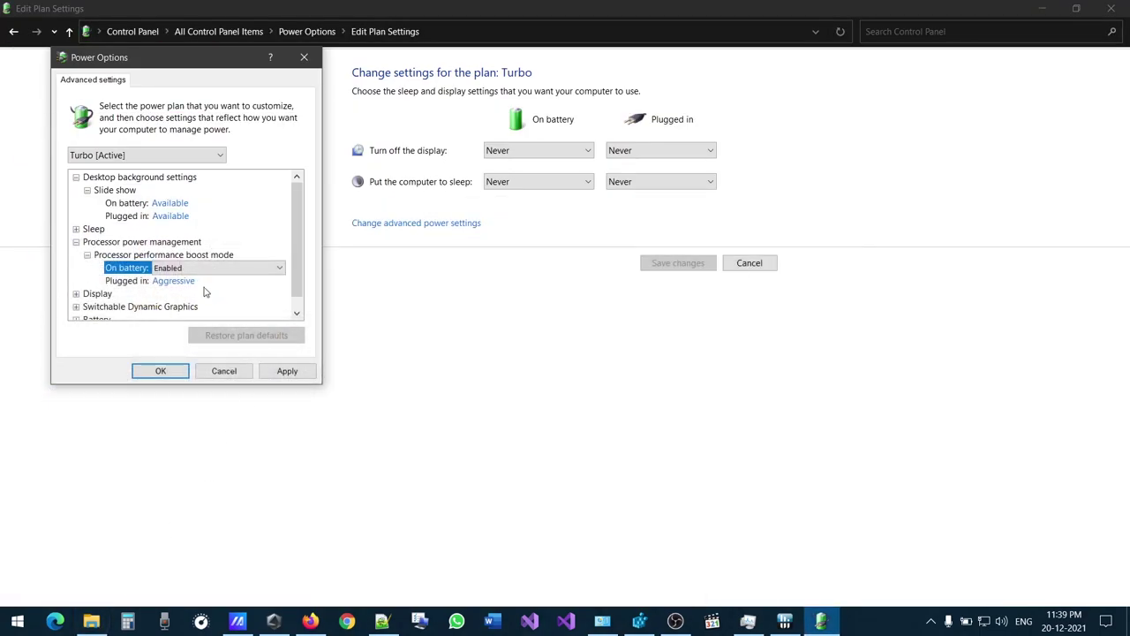
- Review the on-battery boost mode choices without changing them and check the current CPU speed in Task Manager
left_click(204, 269)
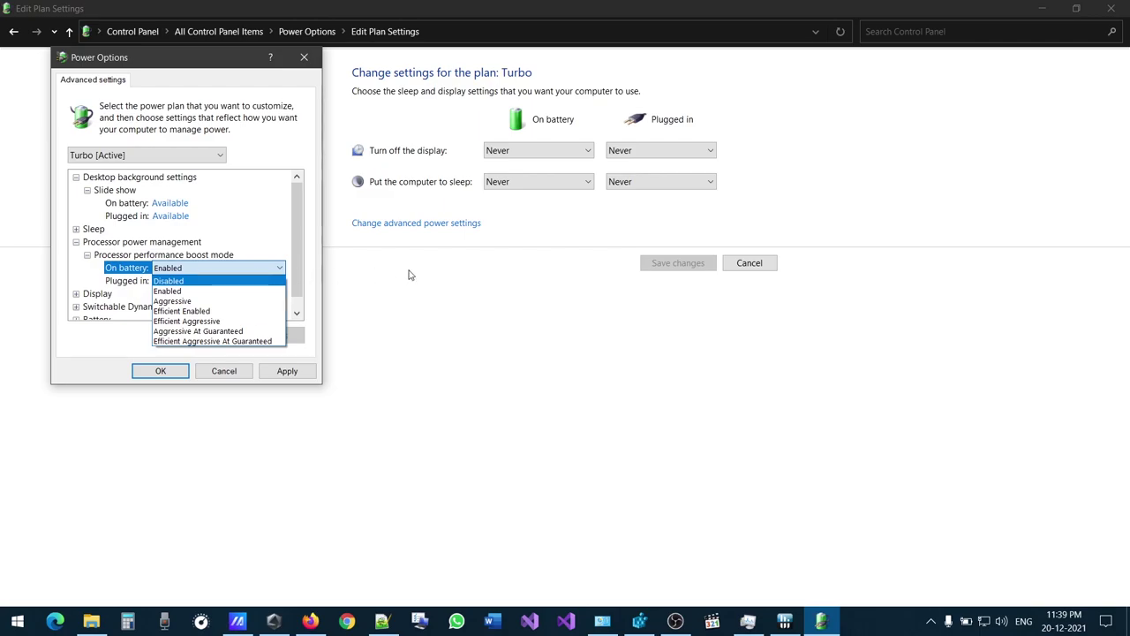
key("Escape")
key("Escape")
left_click(737, 625)
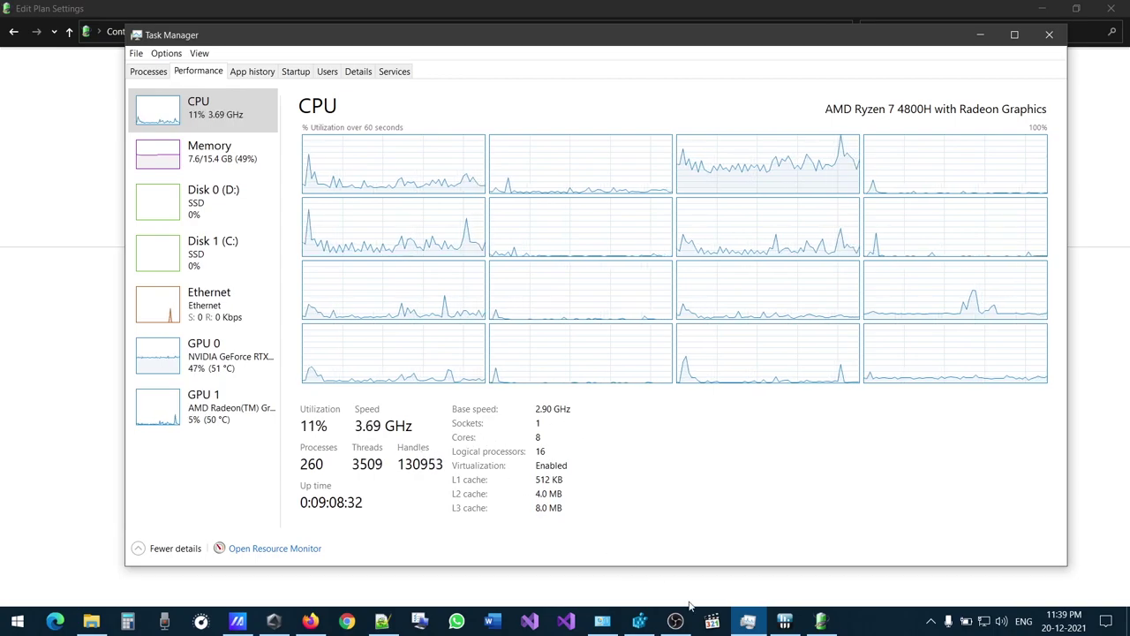
left_click(757, 609)
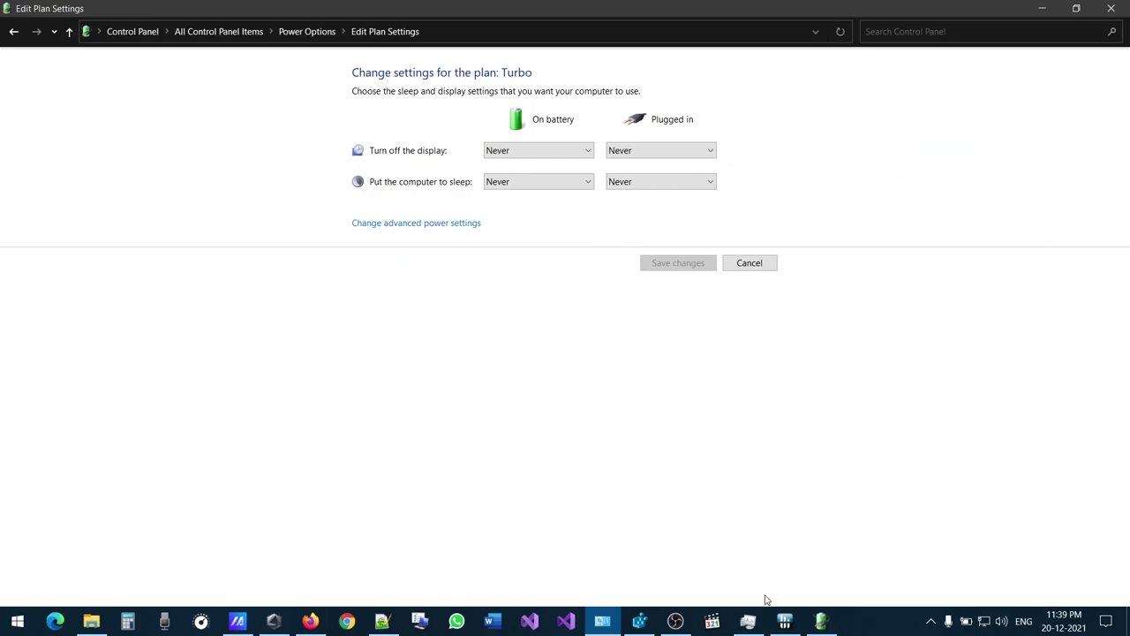
- Return to Power Options, set the Turbo plan's plugged-in Processor performance boost mode to Disabled, and save the settings
left_click(821, 621)
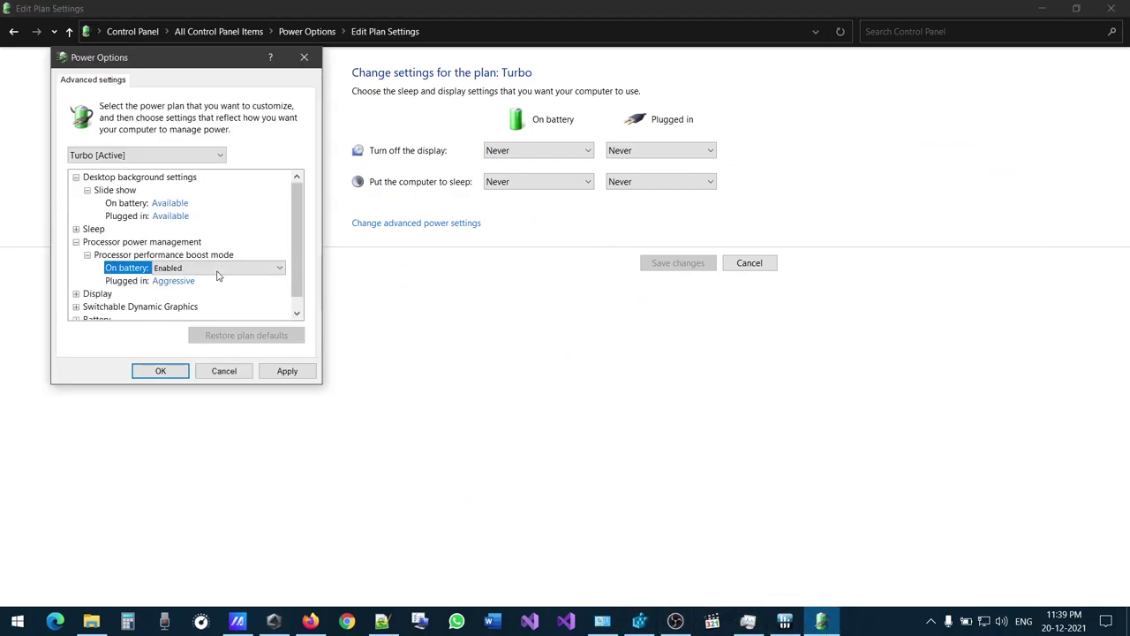
left_click(173, 280)
left_click(176, 292)
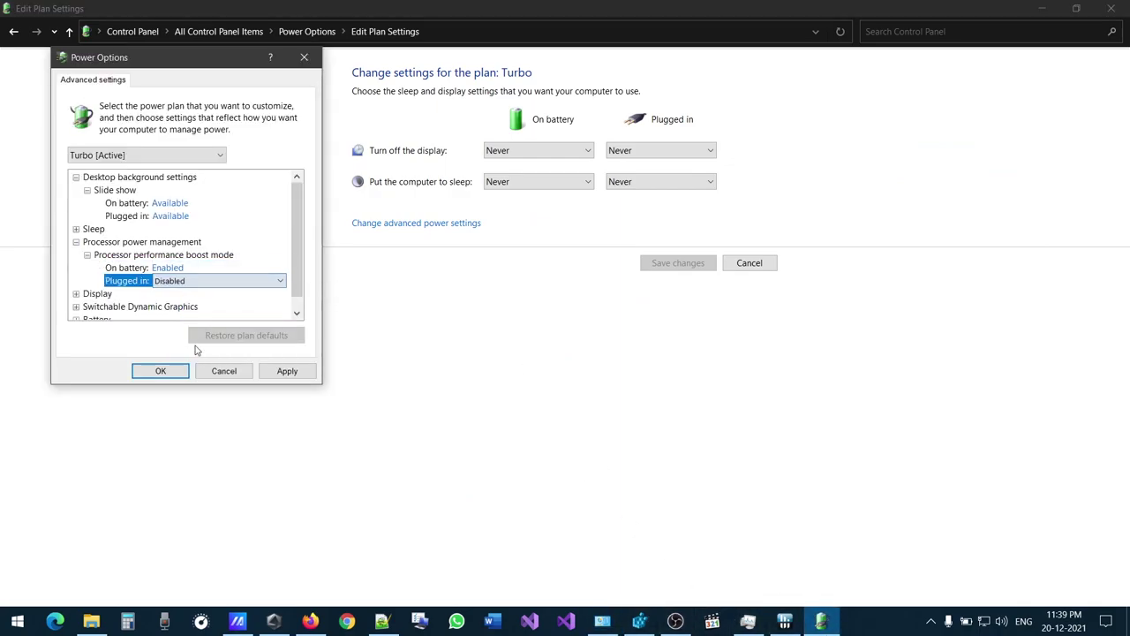
left_click(161, 369)
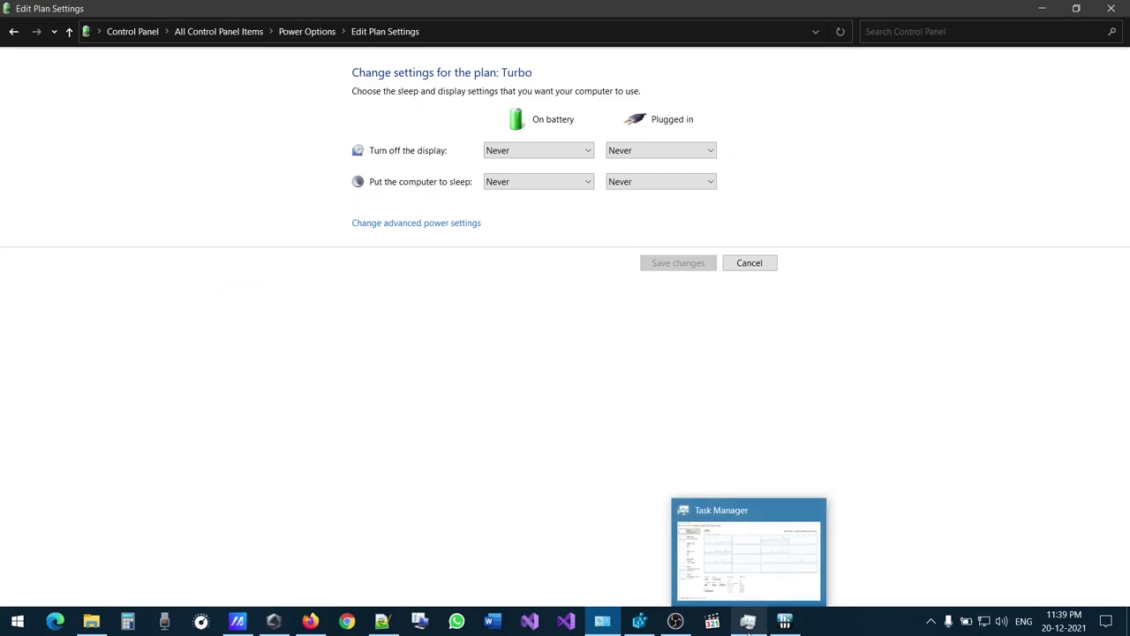
- Compare the live CPU speed in Task Manager with the original processor frequency listed in HWiNFO64
left_click(747, 623)
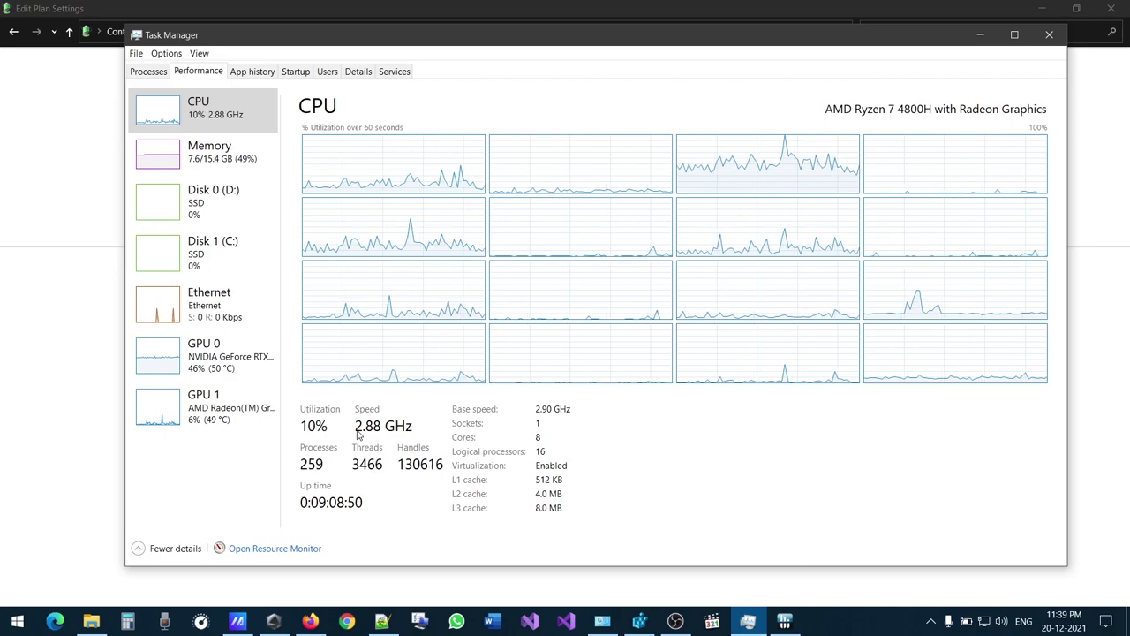
left_click(782, 623)
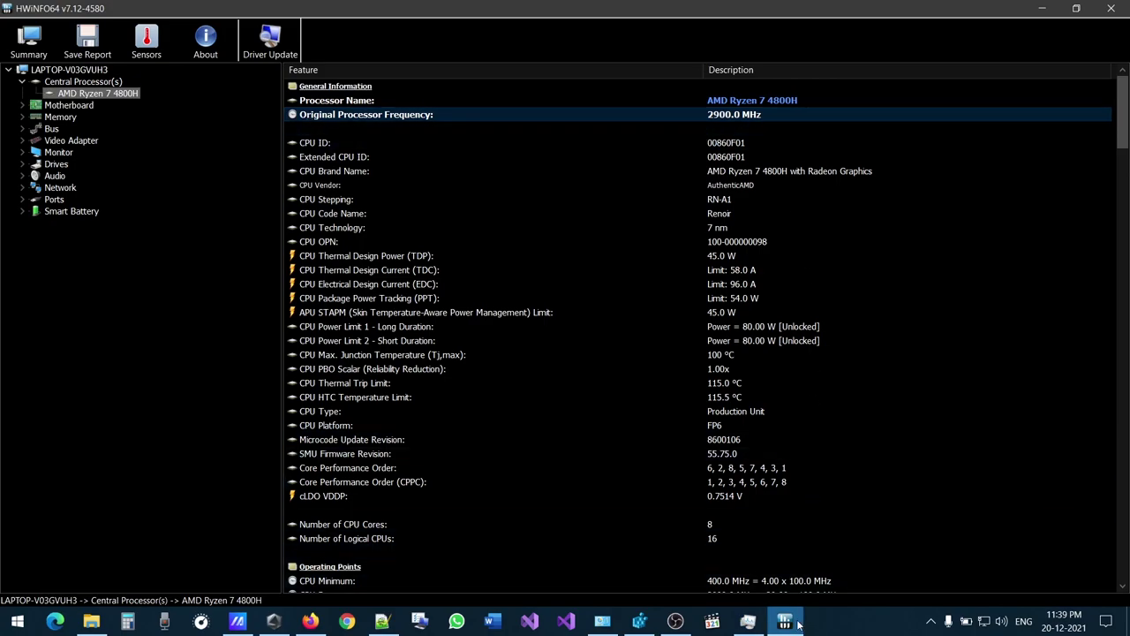
left_click(747, 622)
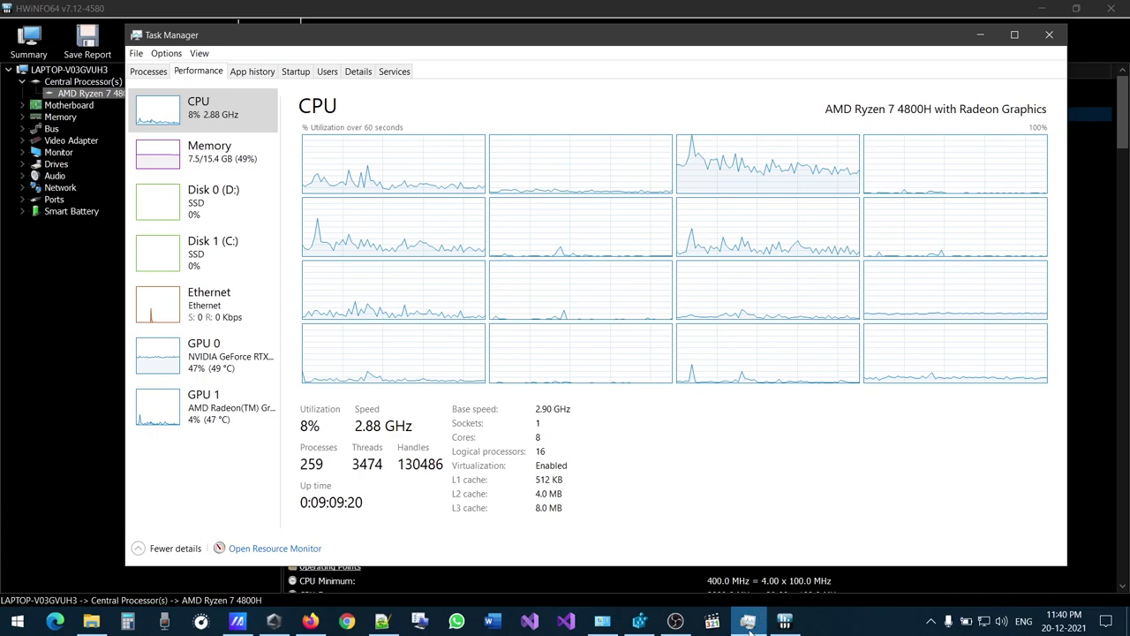
left_click(635, 567)
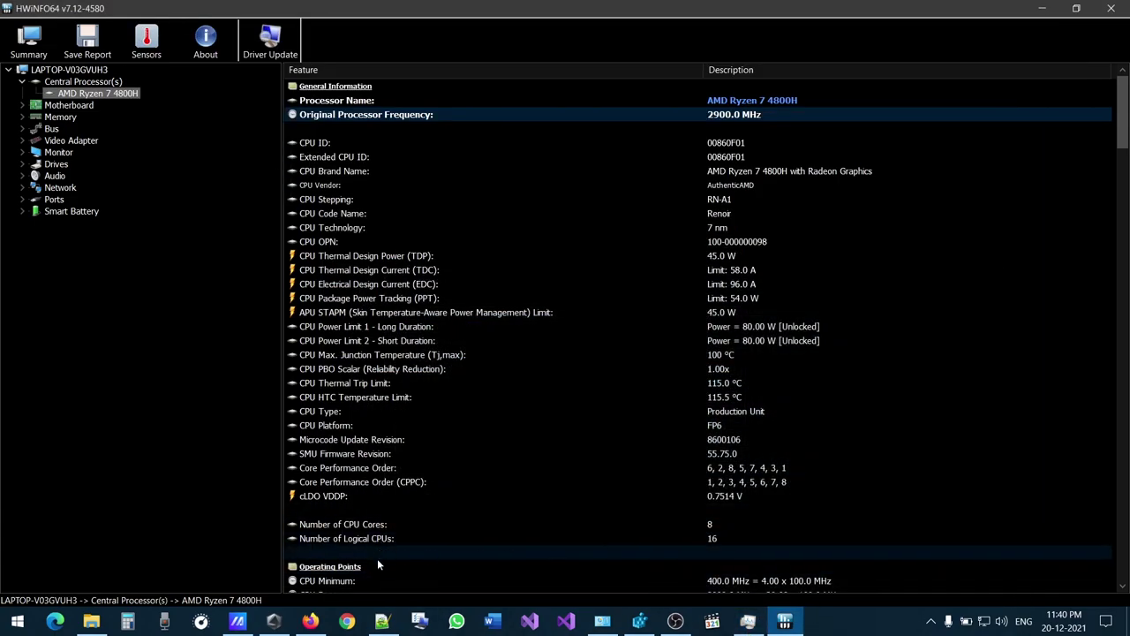
- Glance at the recorded test clips, then switch to Armoury Crate and check the CPU frequency and temperature
mouse_move(315, 624)
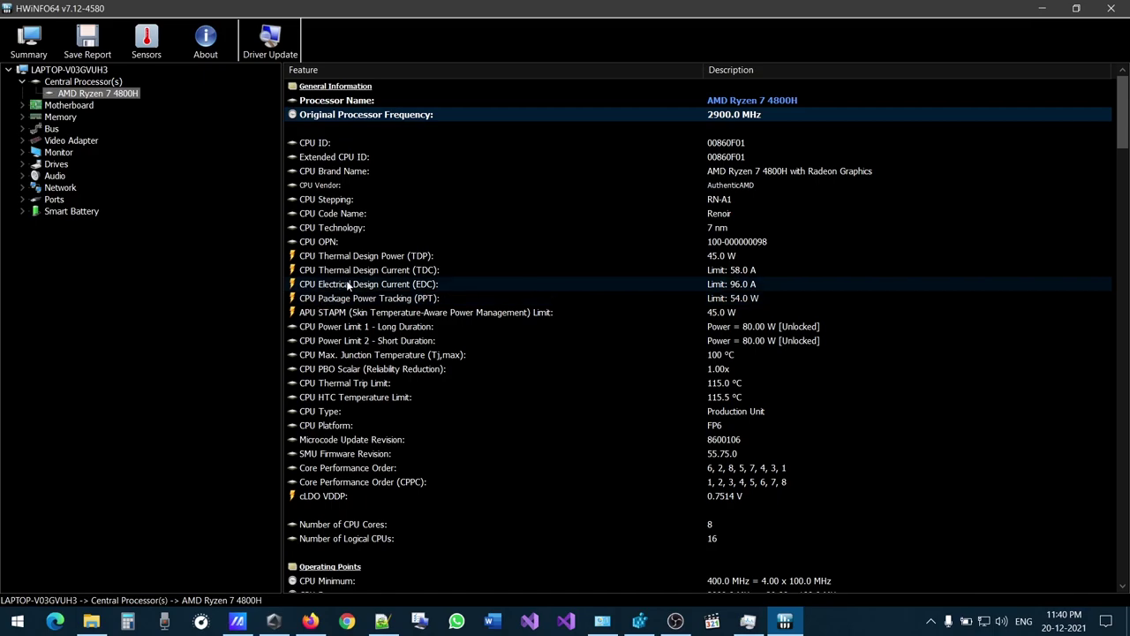
left_click(101, 629)
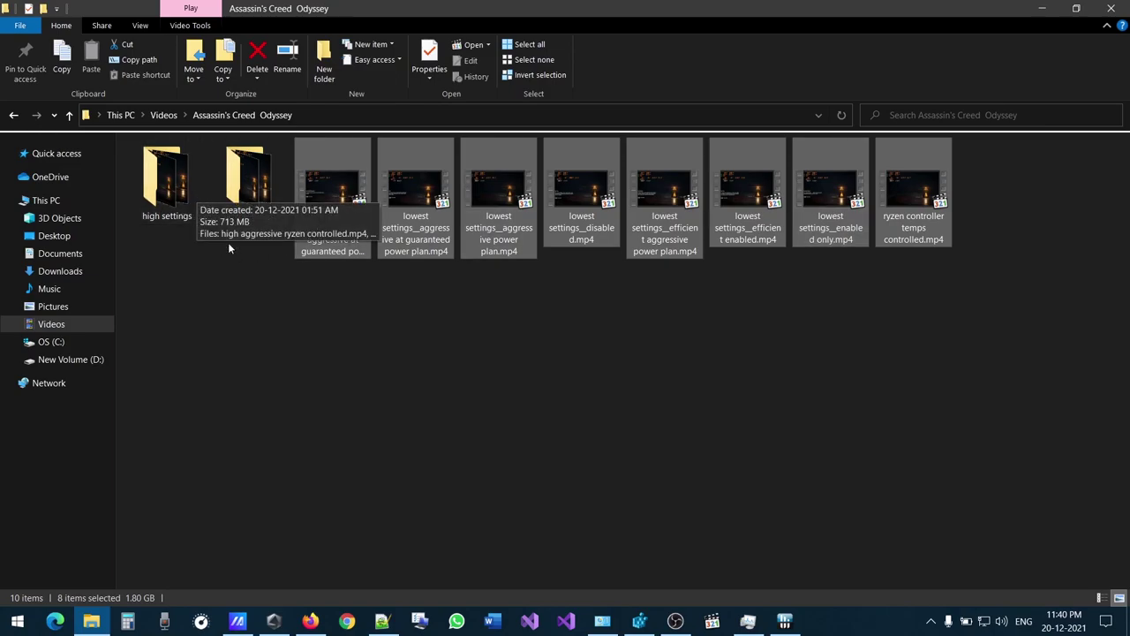
left_click(91, 620)
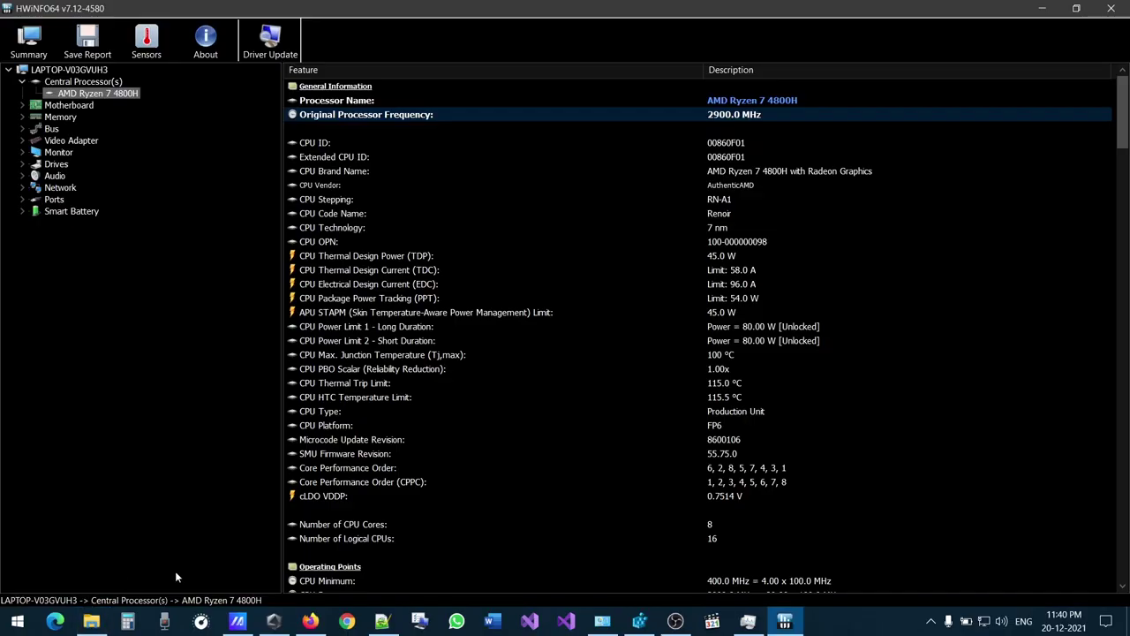
left_click(280, 625)
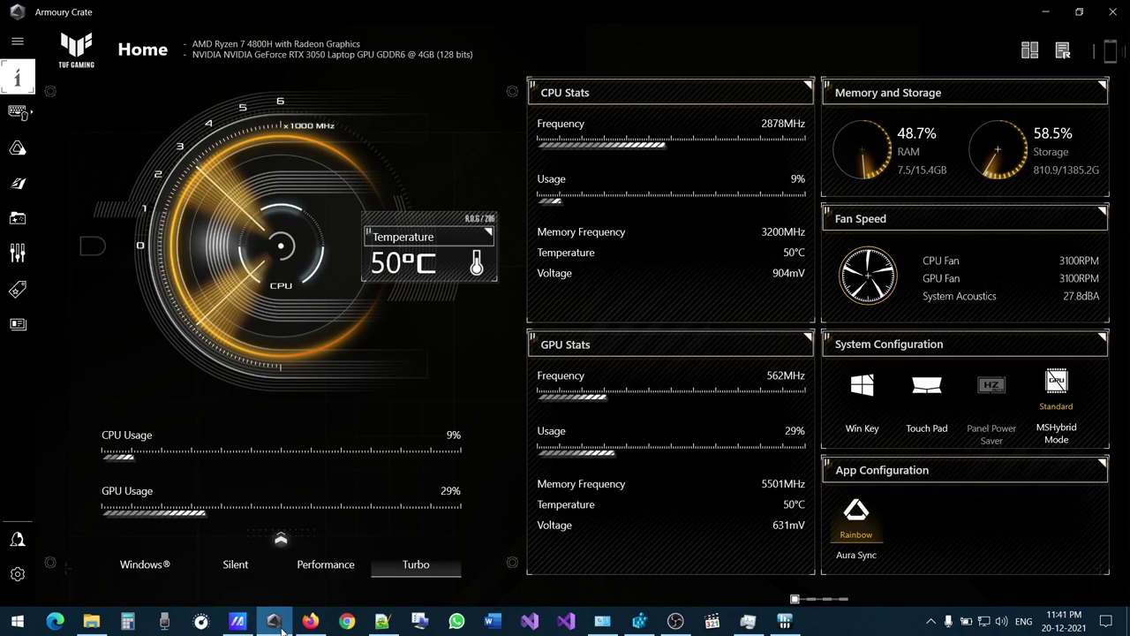
- Reopen the Turbo plan's advanced power settings through a search for power and expand Processor performance boost mode
mouse_move(657, 627)
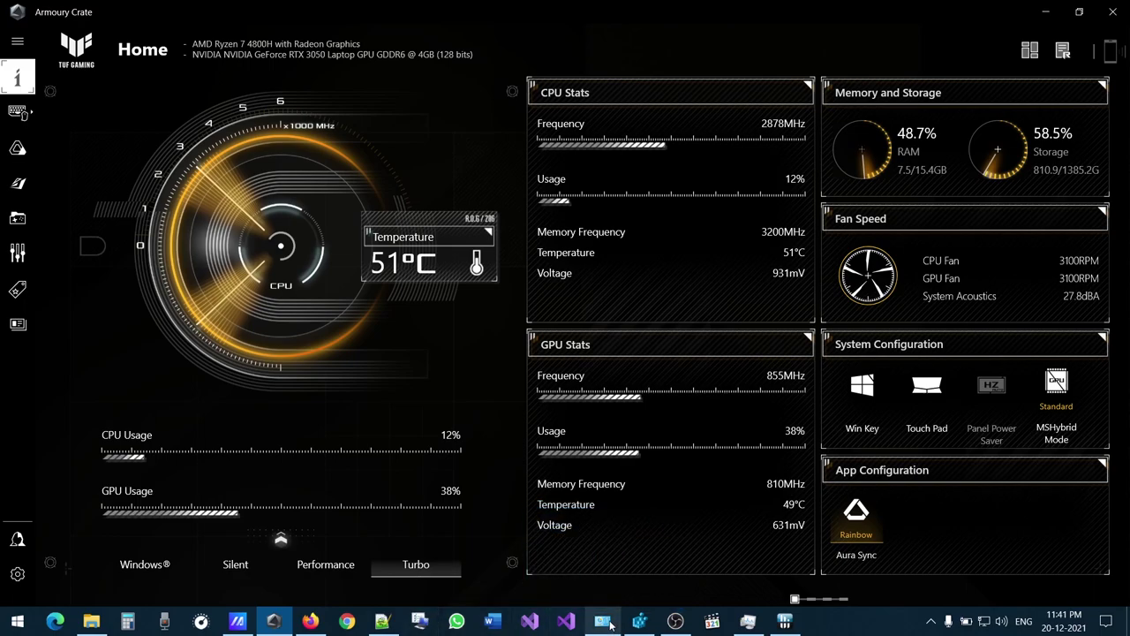
left_click(17, 622)
type("power")
left_click(210, 121)
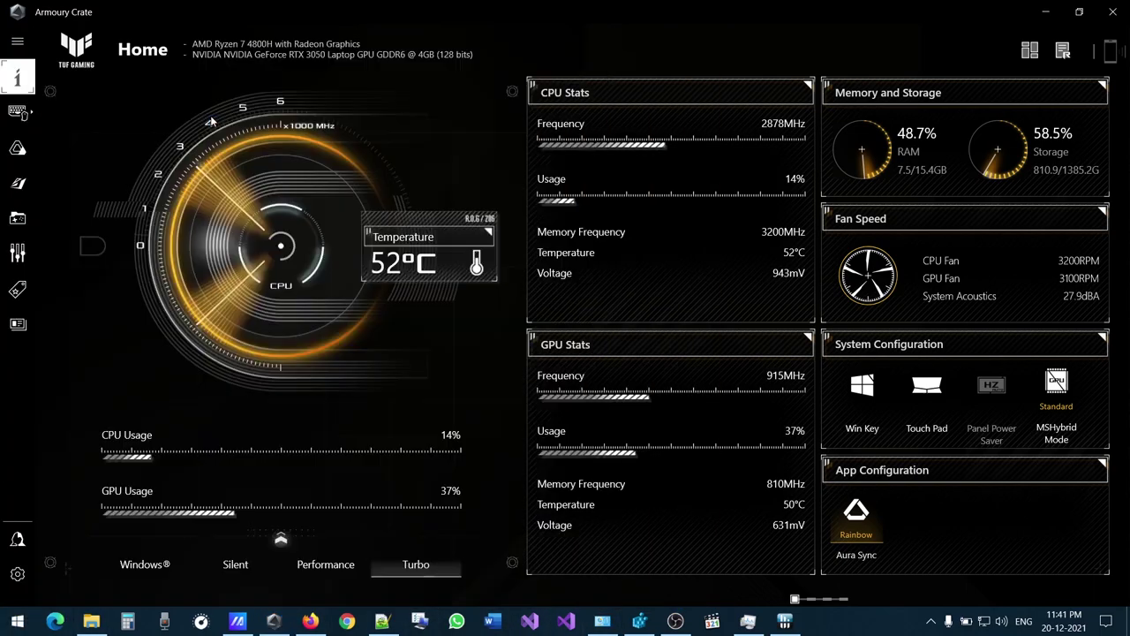
left_click(228, 322)
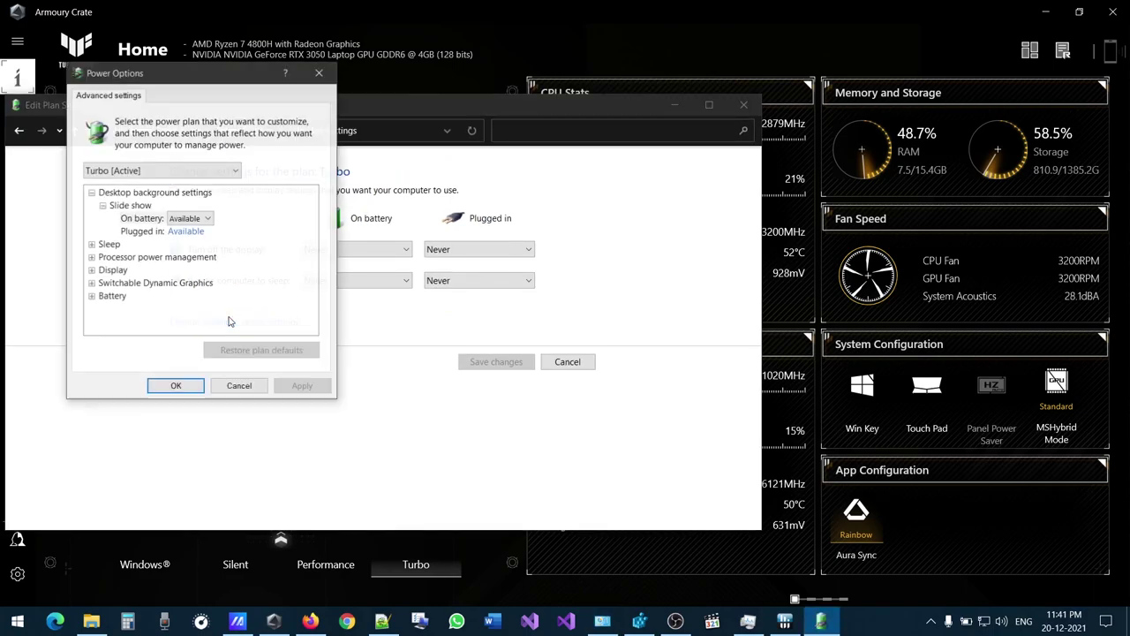
left_click(92, 269)
left_click(91, 257)
left_click(103, 270)
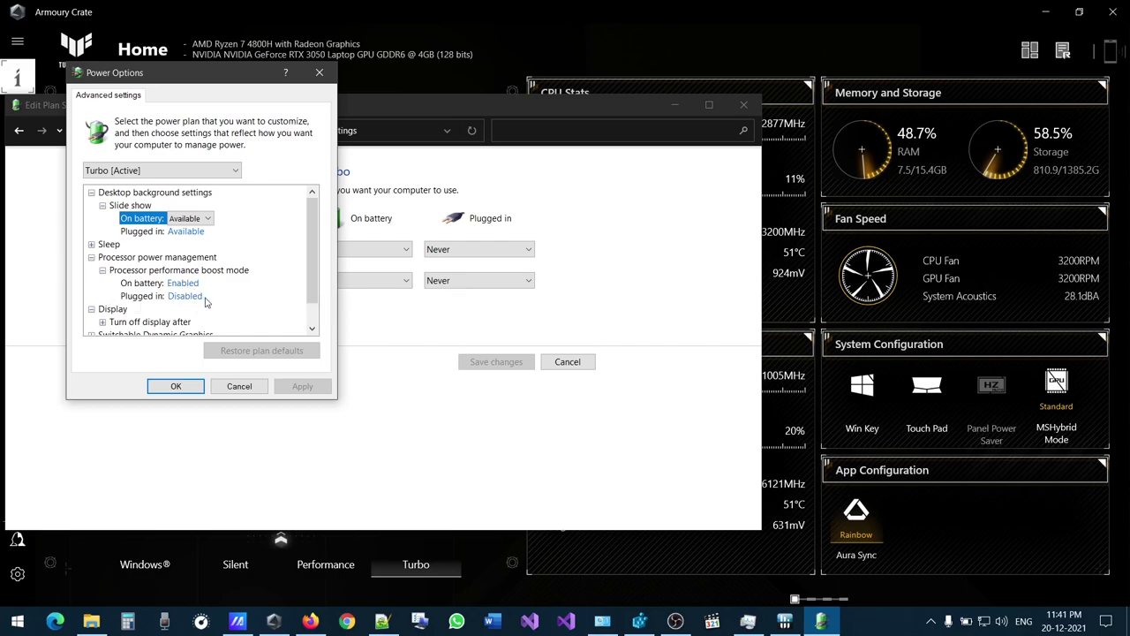
- Set Processor performance boost mode to Aggressive for both plugged in and on battery, and apply the changes
left_click(203, 297)
left_click(204, 297)
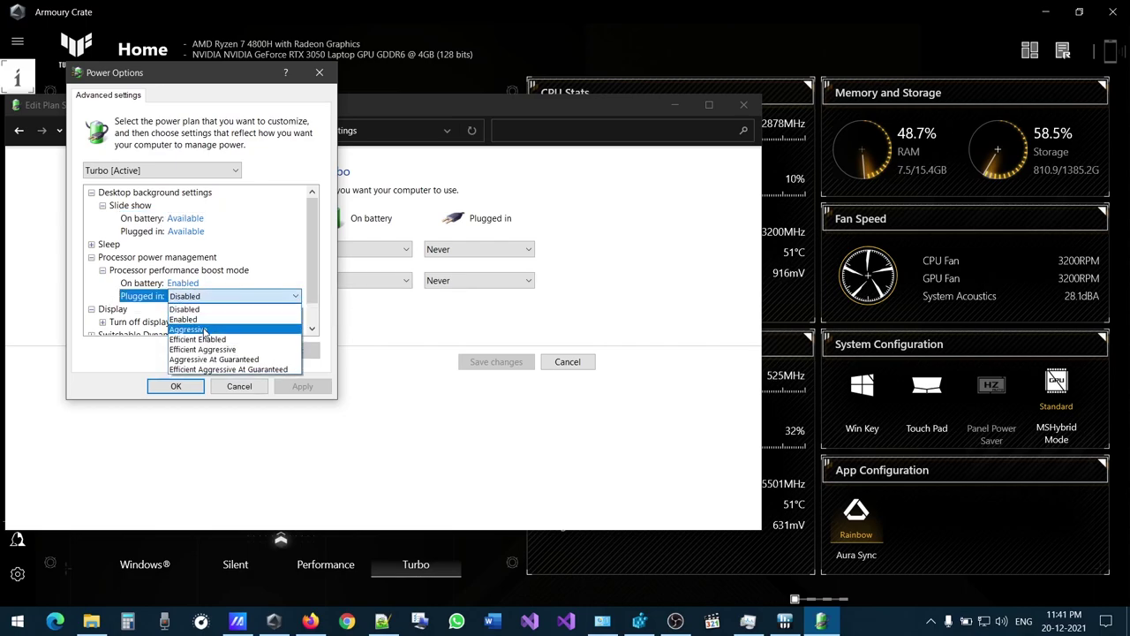
left_click(203, 330)
left_click(203, 284)
left_click(204, 283)
left_click(205, 316)
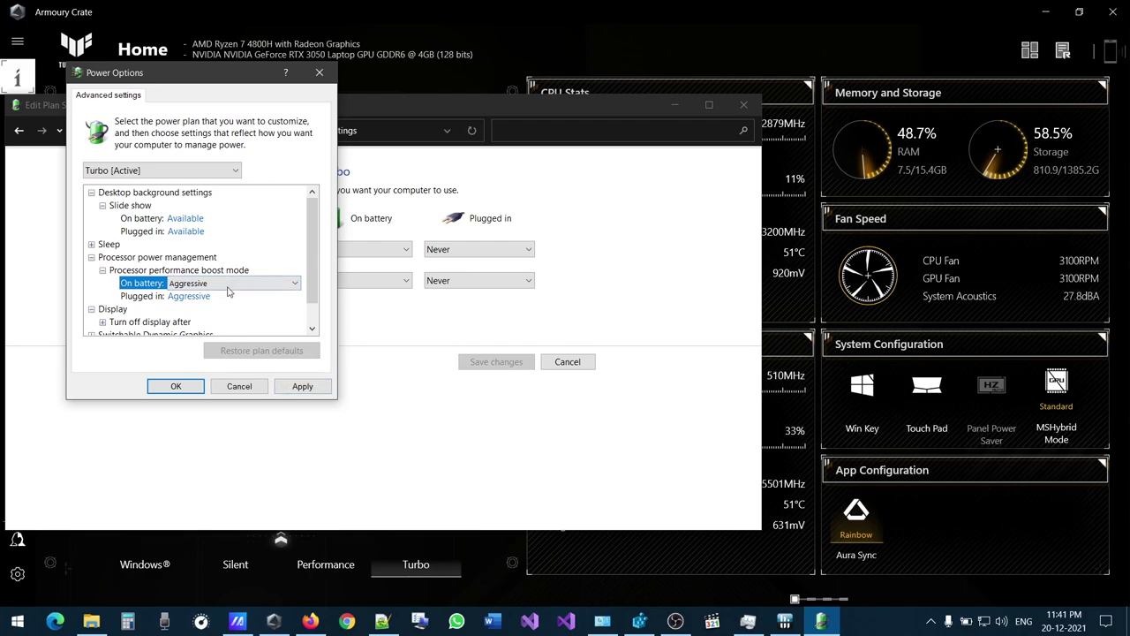
left_click(303, 385)
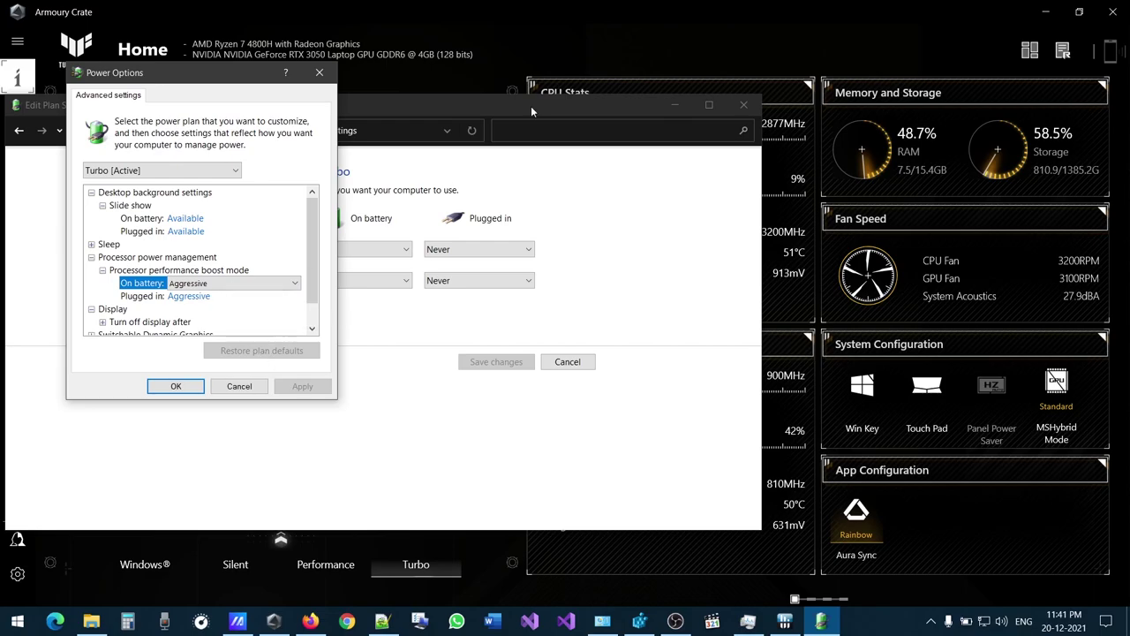
- Check the CPU speed in Task Manager, then the CPU frequency and temperature in Armoury Crate
mouse_move(748, 622)
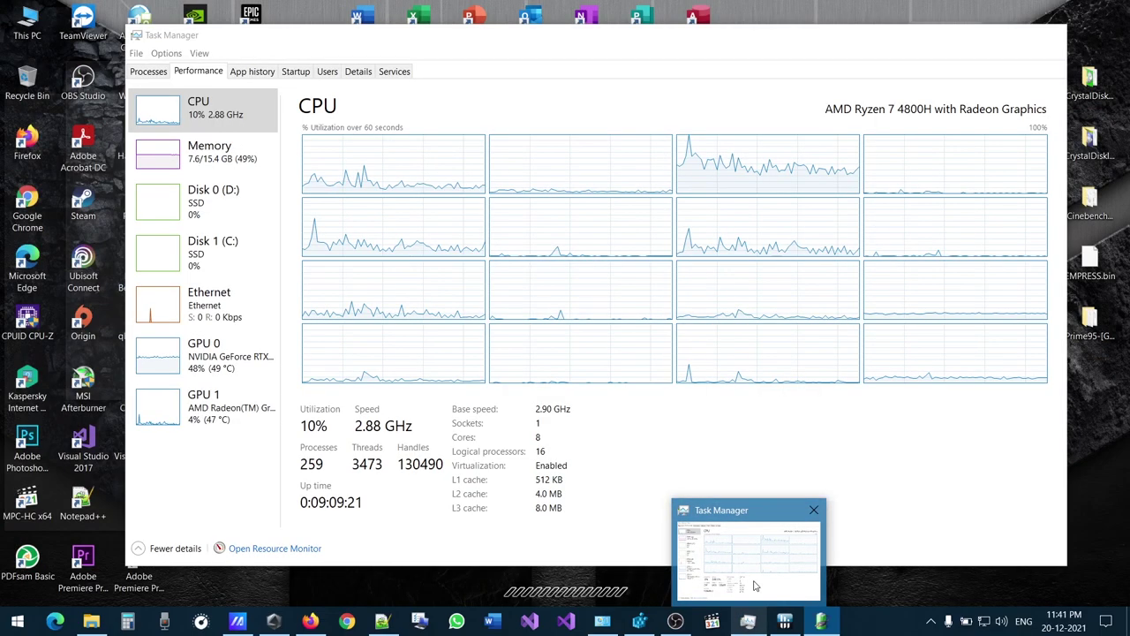
left_click(756, 586)
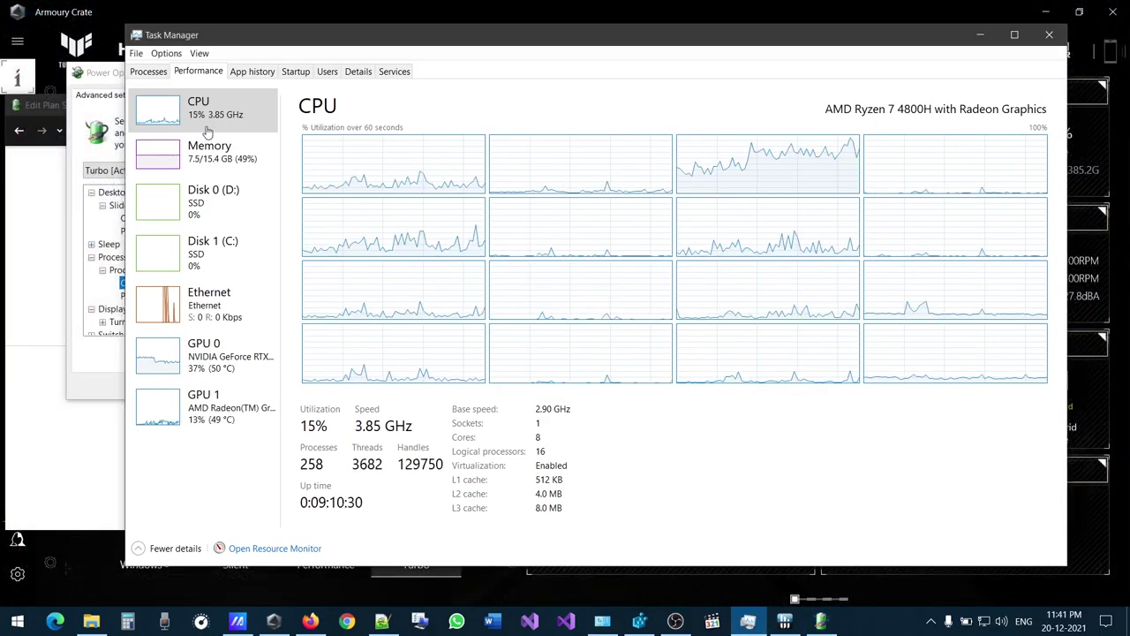
left_click(748, 621)
left_click(680, 21)
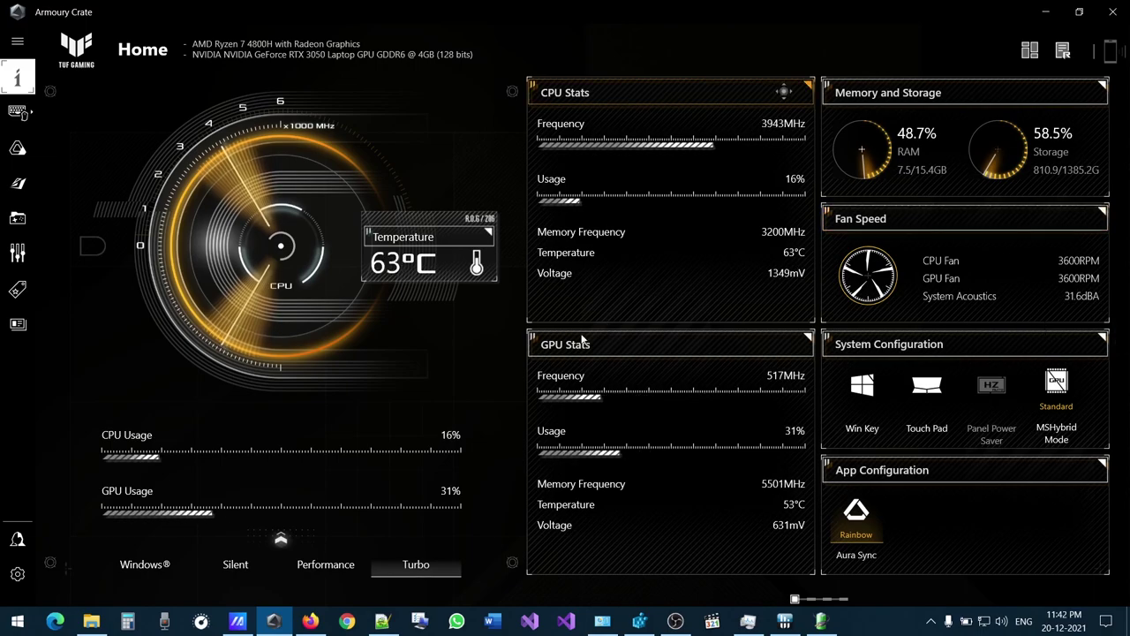
- Switch to Firefox, highlight the fan-noise remark in the YouTube comment about disabling boost, and return to Armoury Crate
left_click(310, 620)
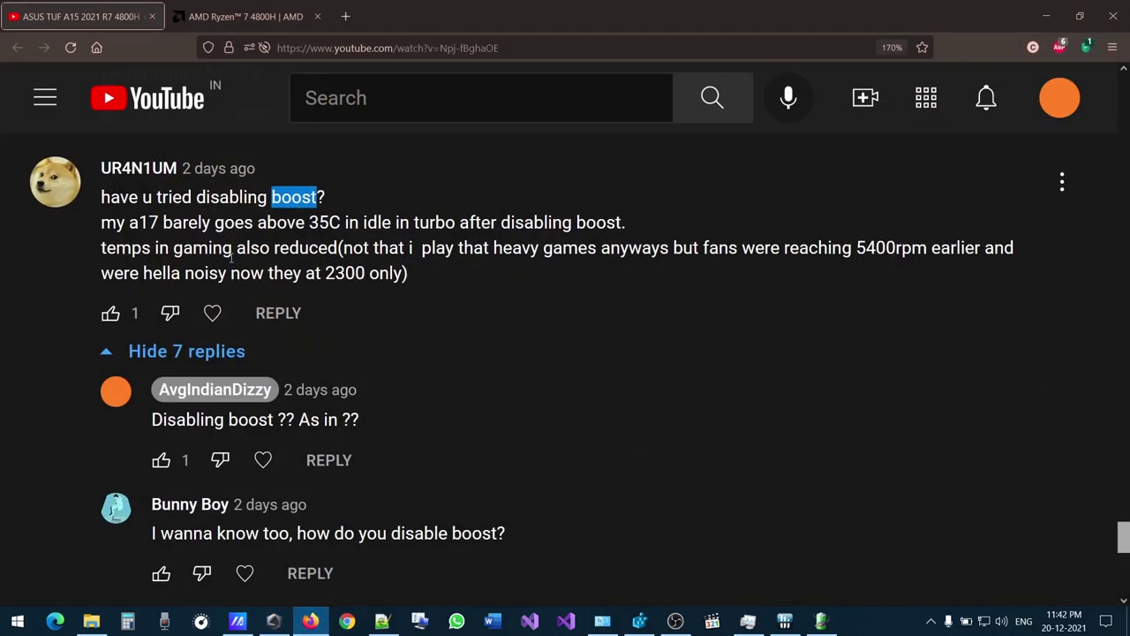
left_click_drag(164, 279, 428, 276)
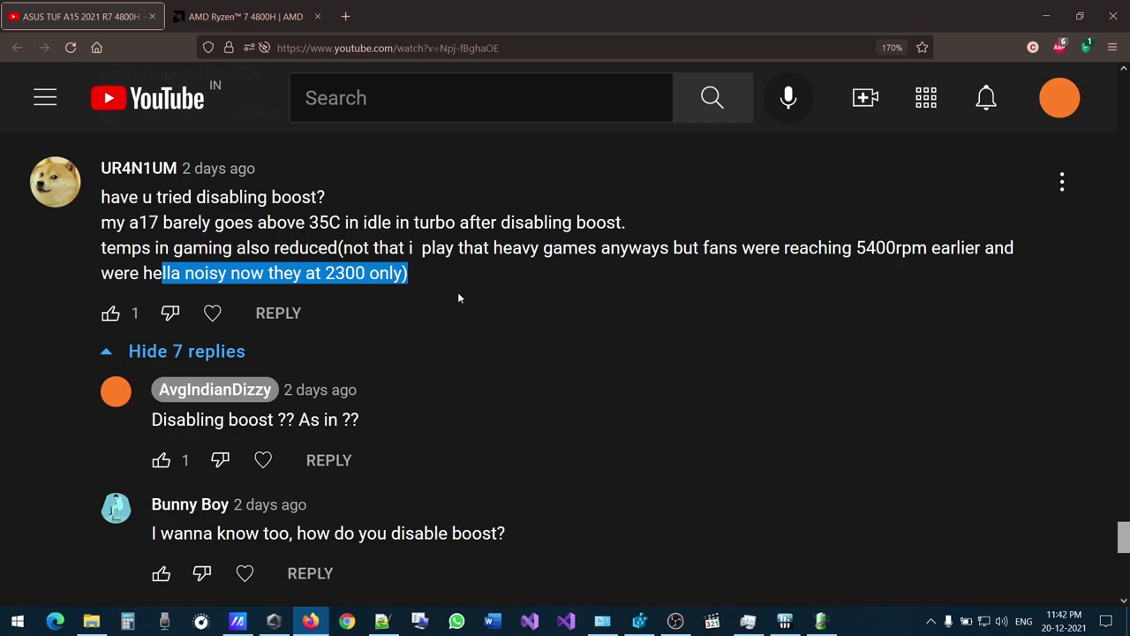
left_click(300, 620)
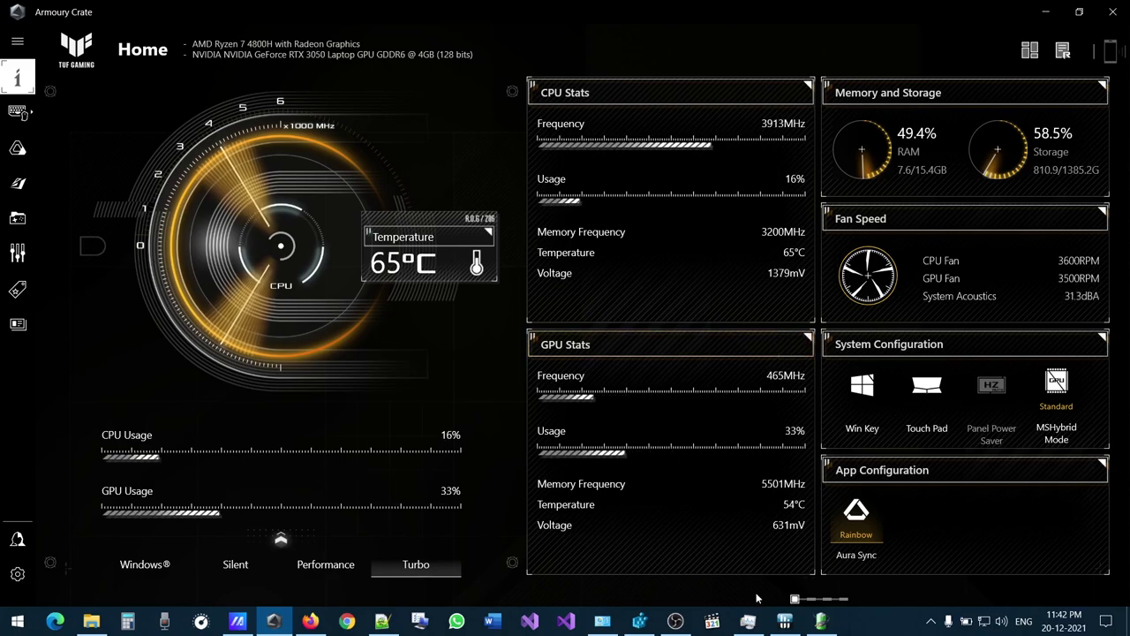
- Check the current CPU speed on Task Manager's performance page, then return to the Armoury Crate home screen
mouse_move(714, 622)
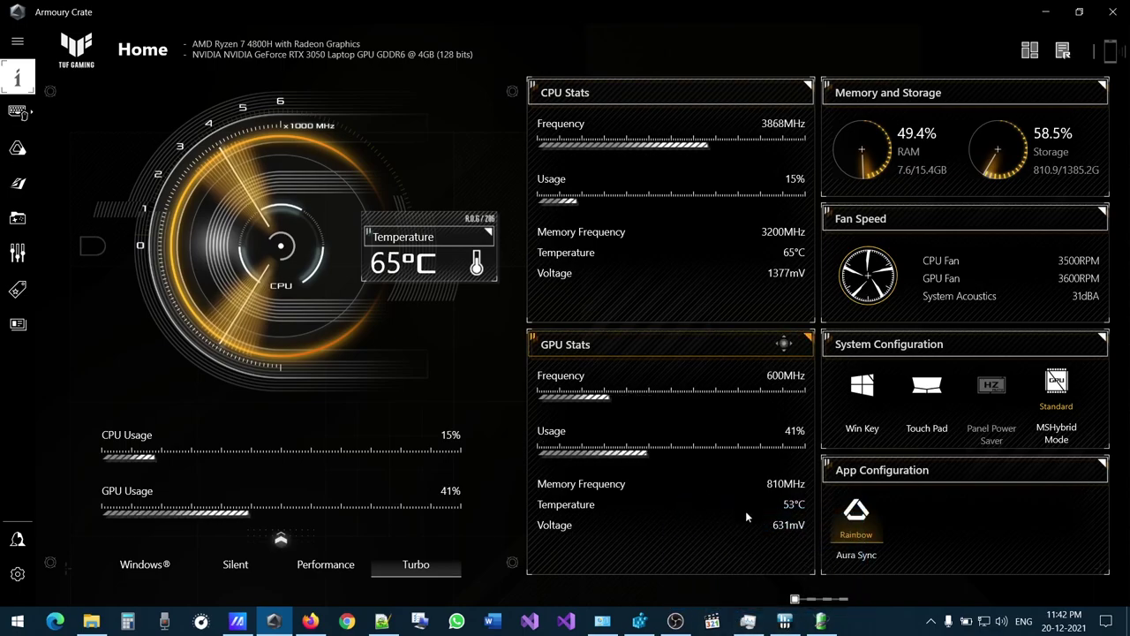
left_click(747, 621)
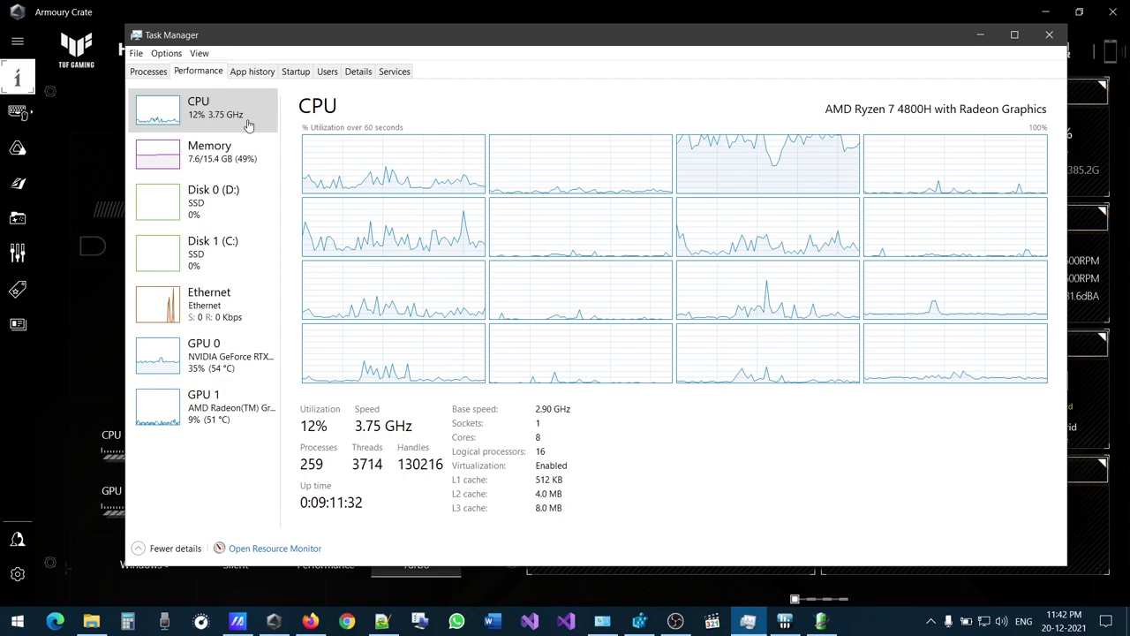
left_click(757, 625)
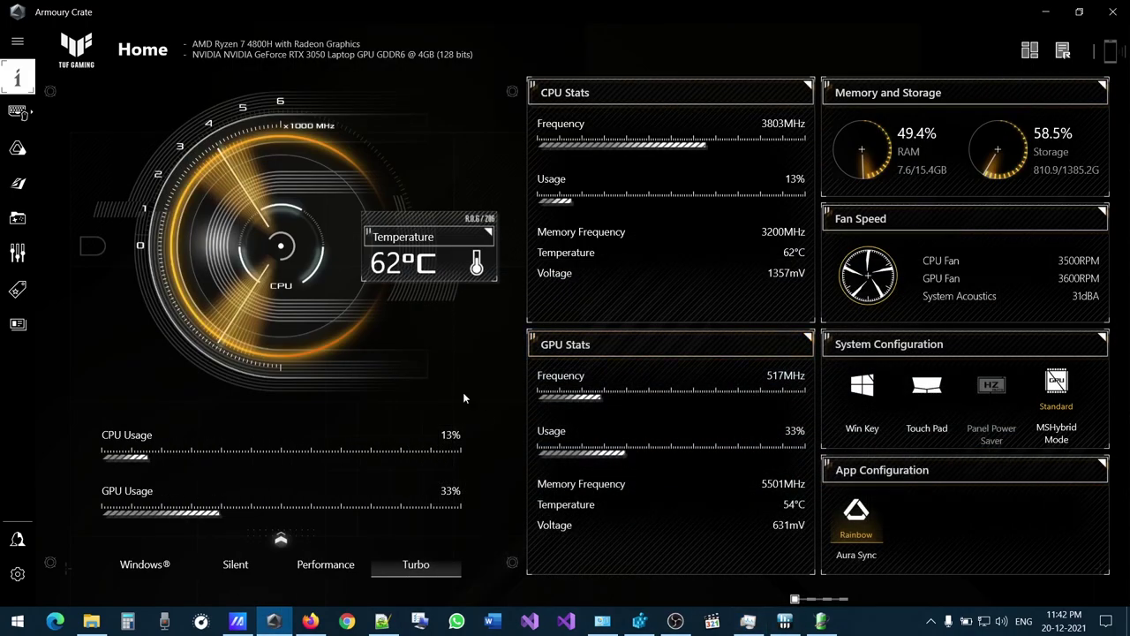
- Search Windows for "ryze" and open the Ryzen Controller app
key("super")
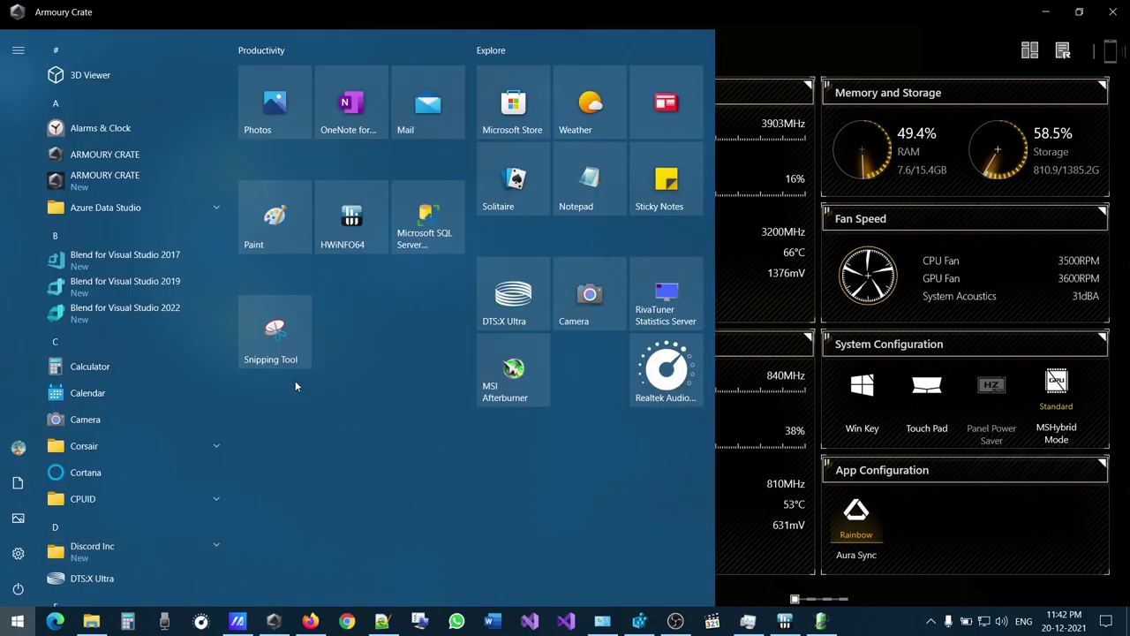
type("ryze")
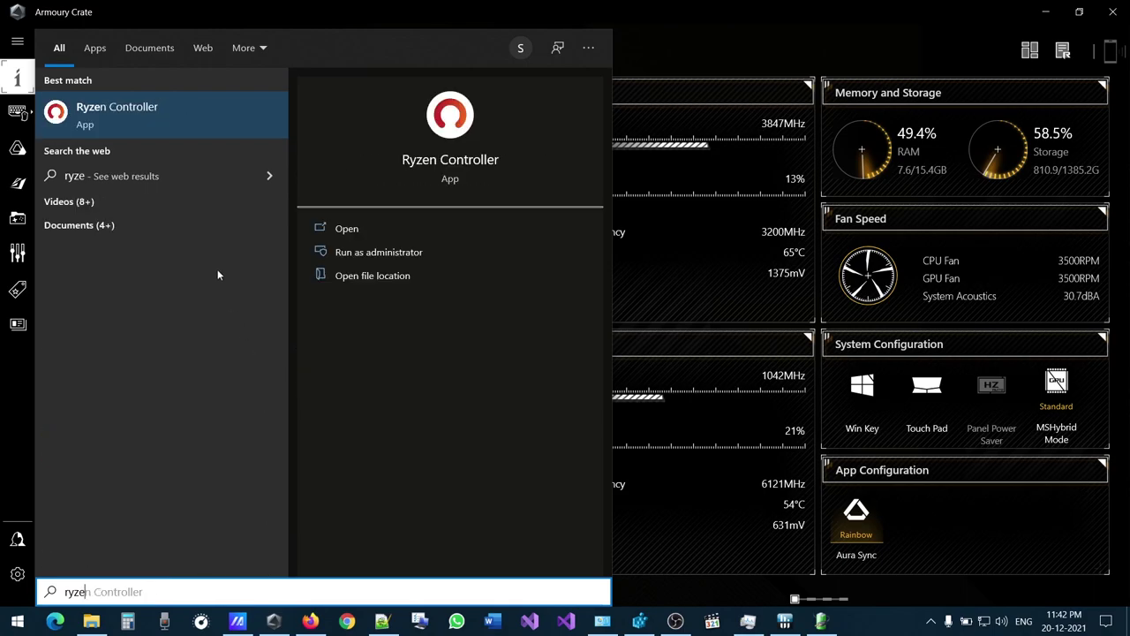
left_click(180, 123)
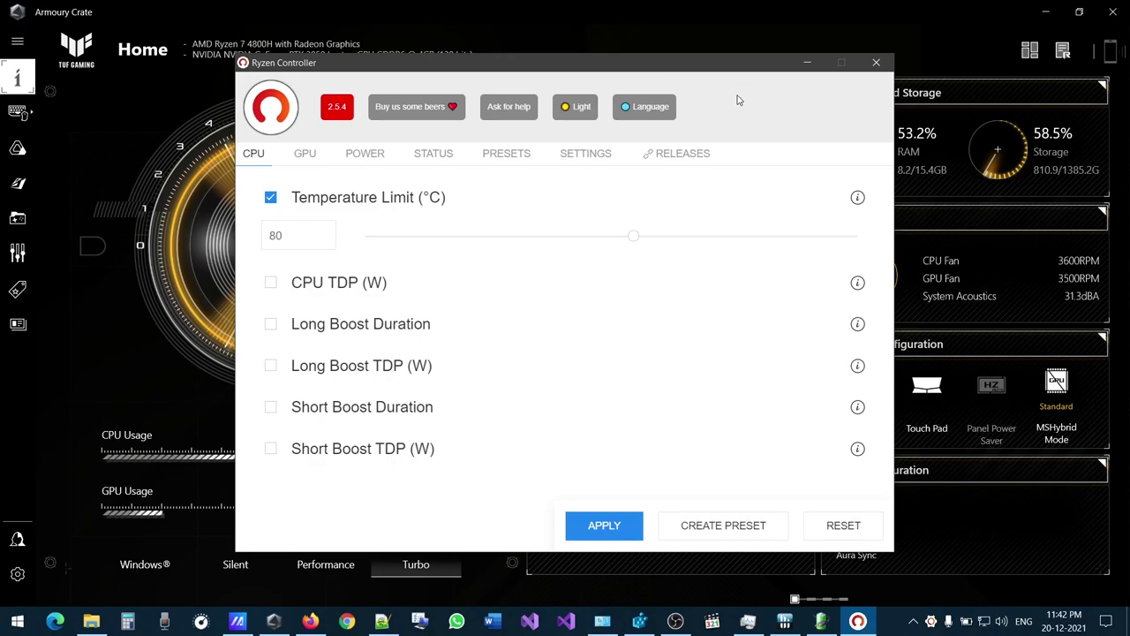
- Recheck the CPU speed in Task Manager, then review the Turbo plan's processor performance boost mode in Power Options and close that dialog
left_click(748, 621)
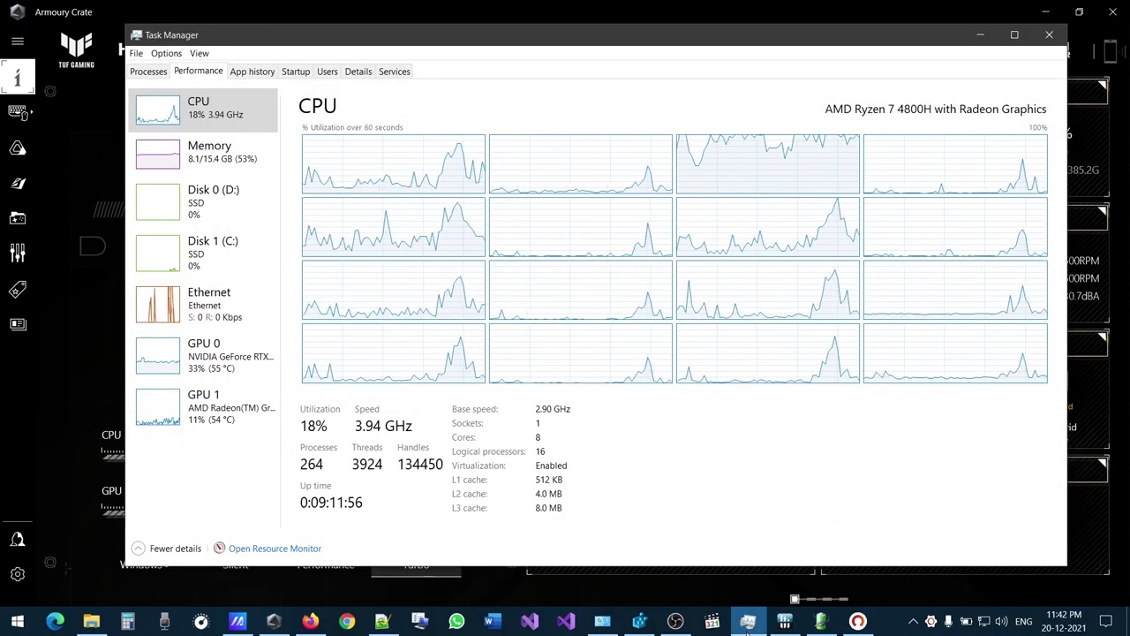
left_click(747, 624)
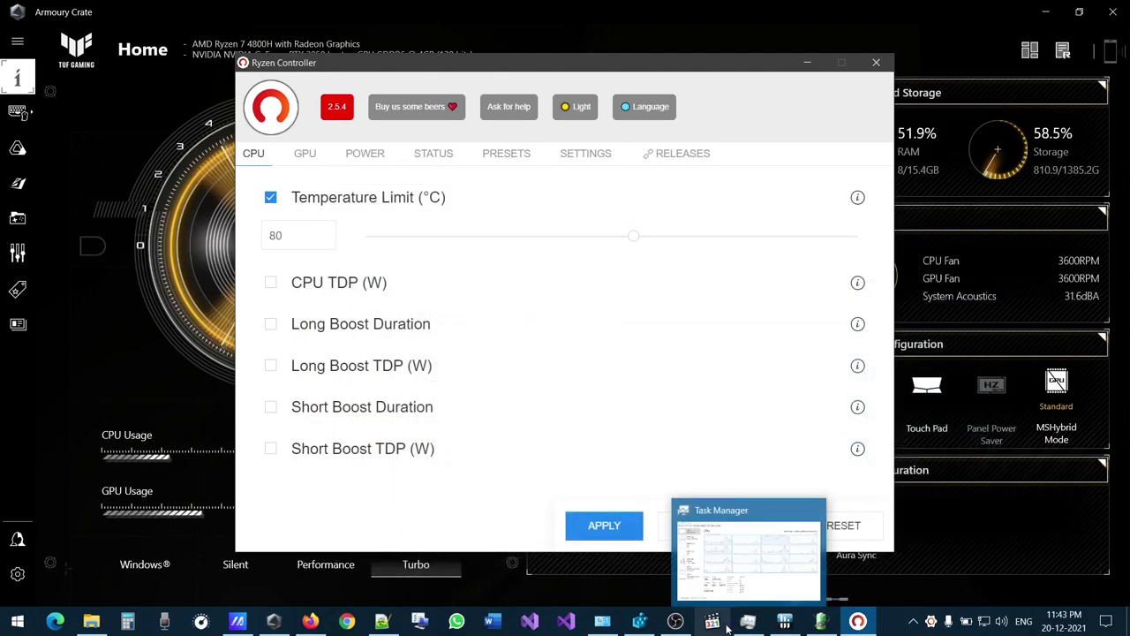
mouse_move(837, 625)
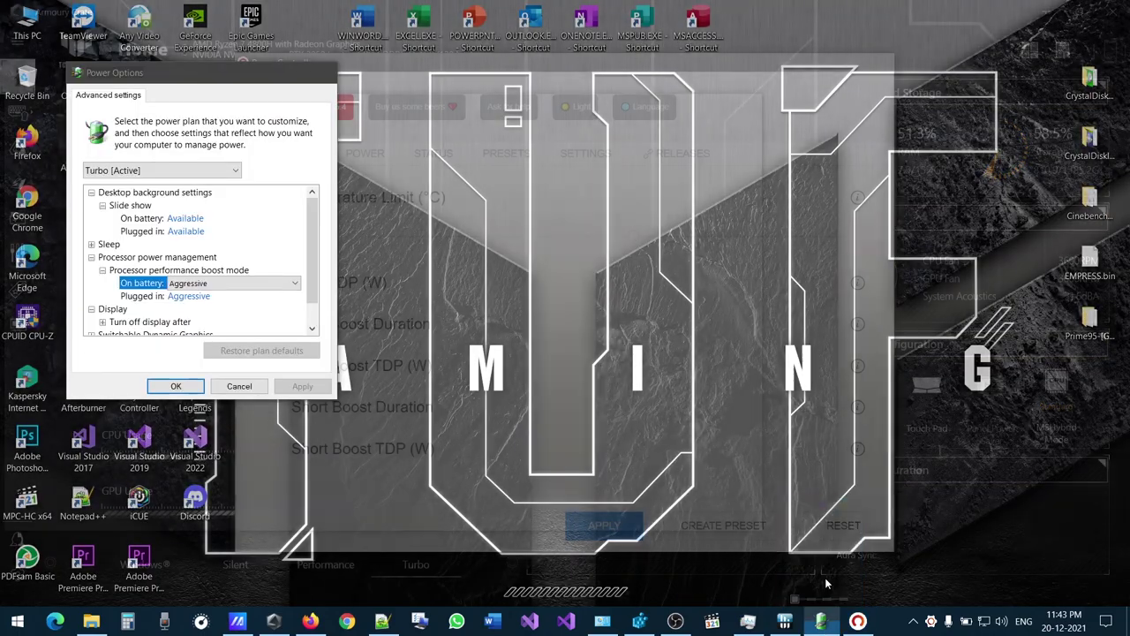
left_click(825, 547)
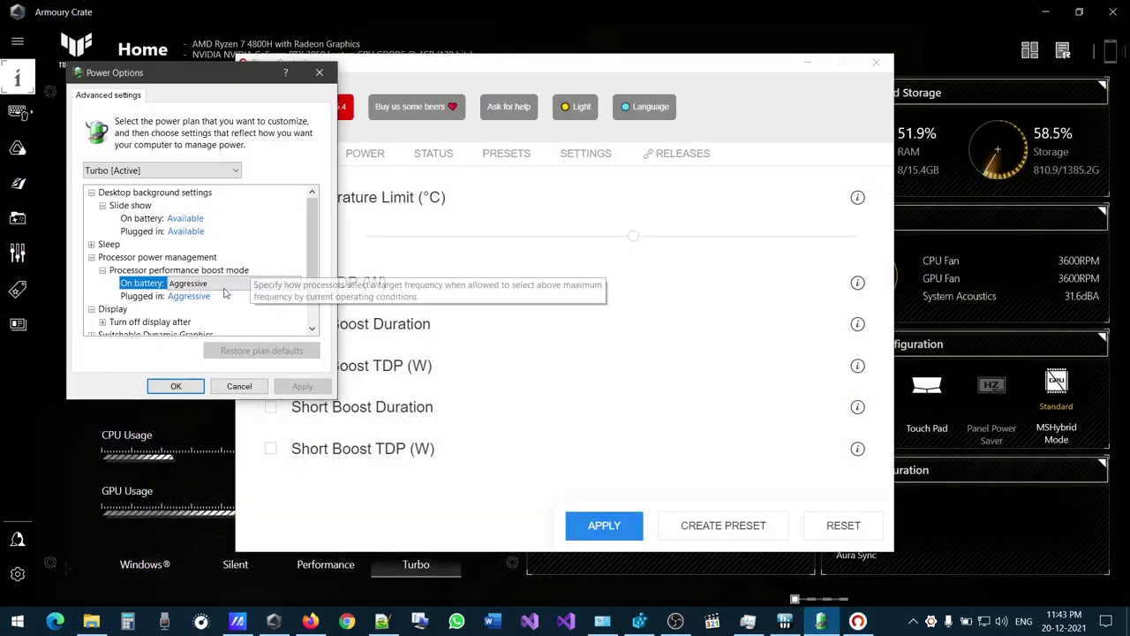
left_click(321, 73)
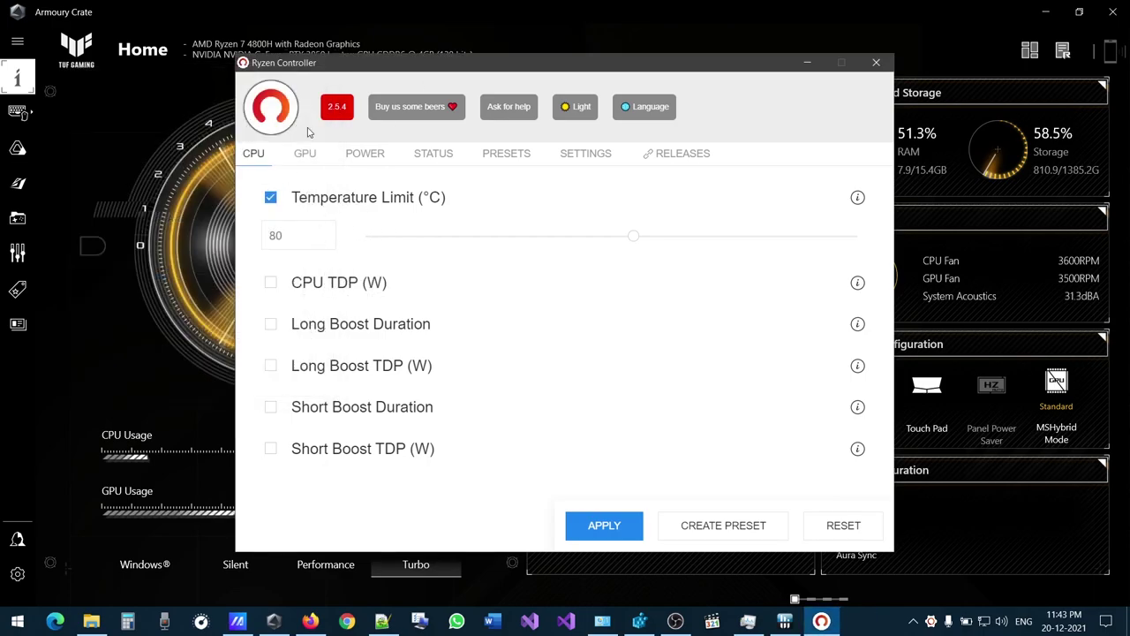